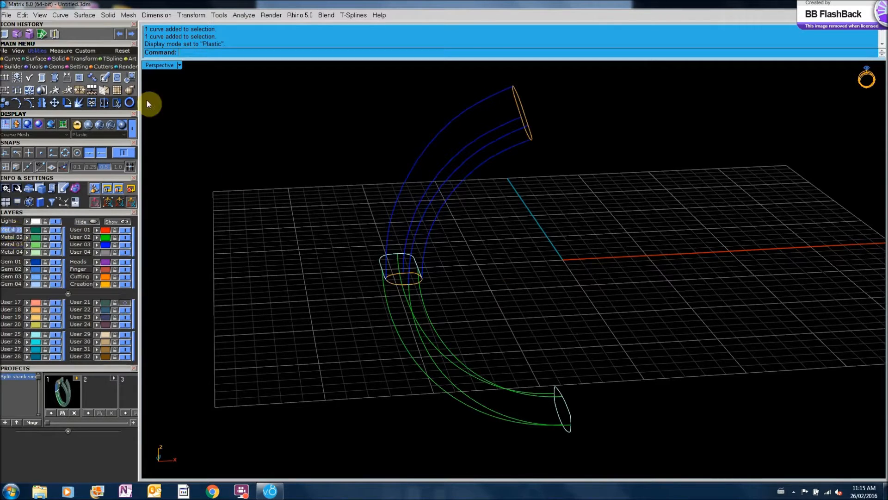
Create a network surface over one half of the lower shank from three green length curves and the matching end-profile halves.
left_click(36, 59)
left_click(117, 77)
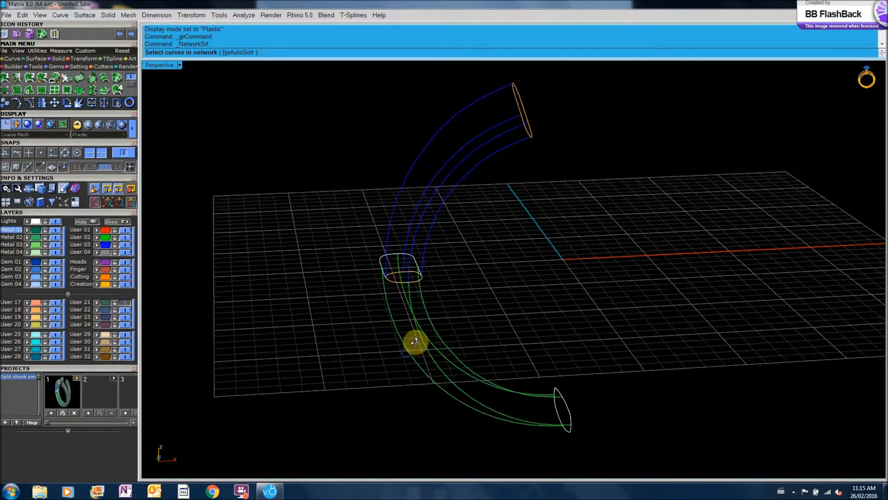
right_click_drag(414, 341, 416, 345)
left_click(414, 327)
left_click(407, 349)
left_click(464, 383)
left_click(381, 262)
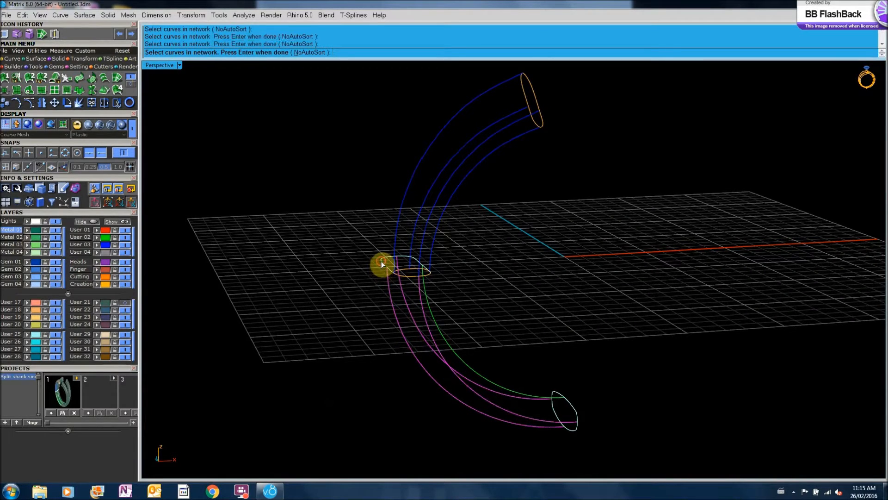
left_click(577, 429)
key("Return")
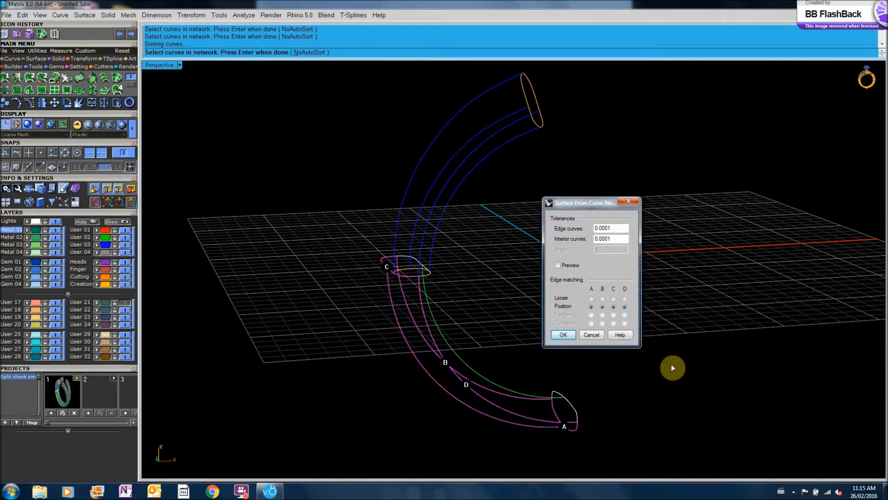
key("Return")
Create a second network surface closing the open half of the lower shank from the green length curves and remaining end-profile halves.
right_click_drag(688, 299, 495, 292)
right_click(473, 290)
left_click(459, 321)
left_click(491, 340)
right_click_drag(546, 300, 463, 340)
left_click(462, 341)
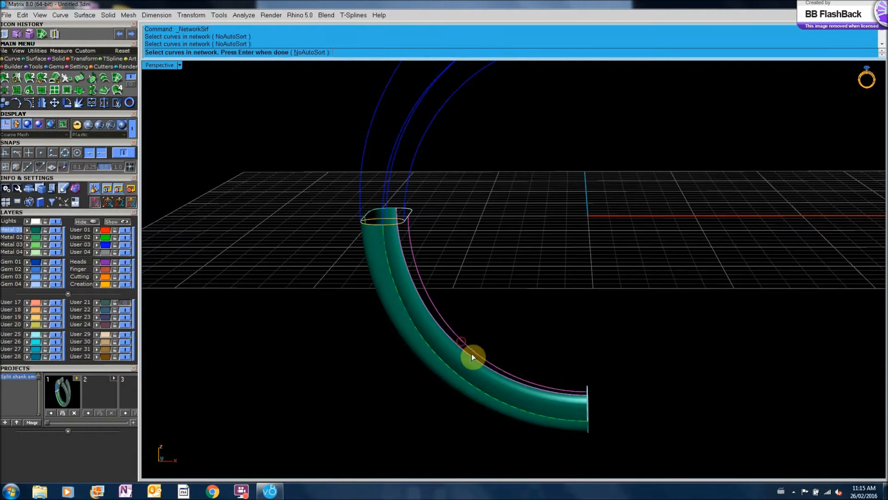
left_click(474, 388)
left_click(499, 414)
left_click(412, 212)
mouse_move(589, 395)
right_mouse_down()
mouse_move(650, 393)
mouse_move(597, 402)
right_mouse_up()
left_click(596, 398)
key("Return")
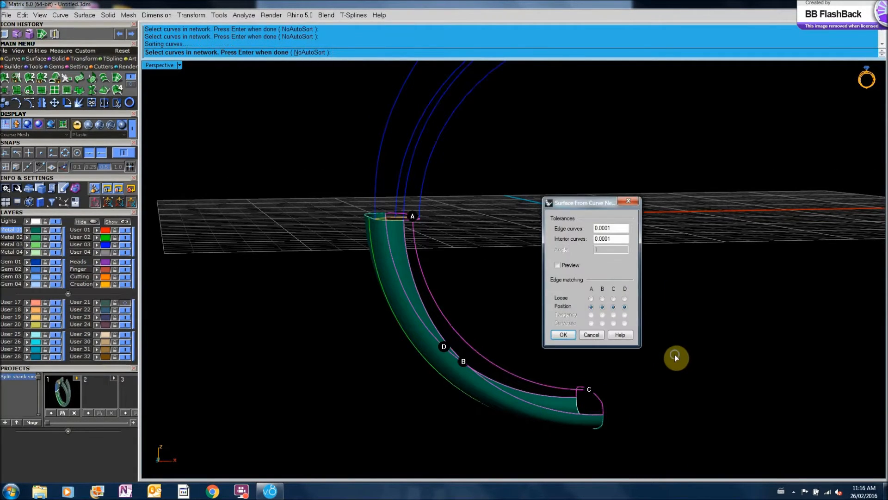
key("Return")
Set the perspective viewport's display mode to Shaded.
right_click_drag(673, 354, 620, 250)
left_click(165, 65)
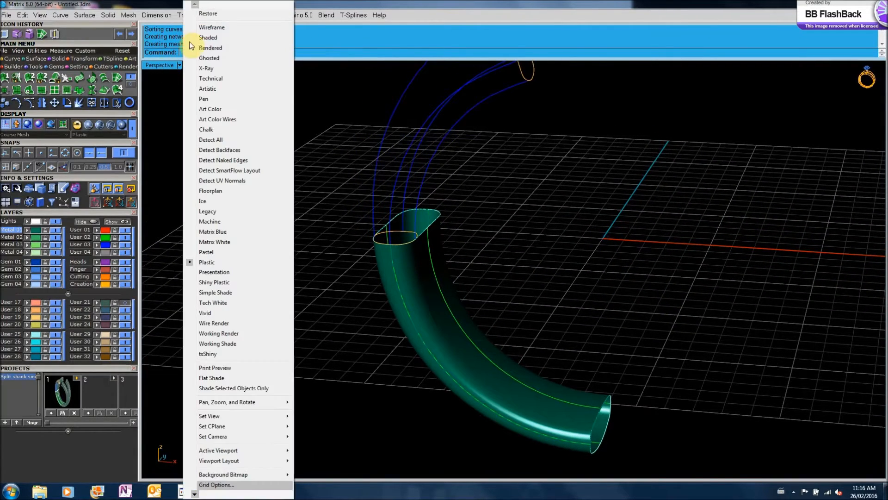
left_click(196, 37)
right_click_drag(506, 238, 514, 284)
Join the two lower shank surfaces into one polysurface.
left_click(494, 408)
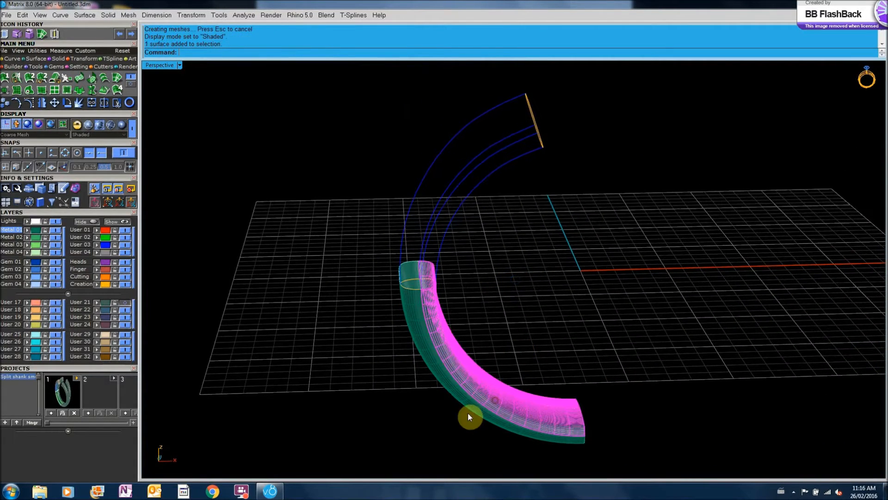
left_click(470, 415)
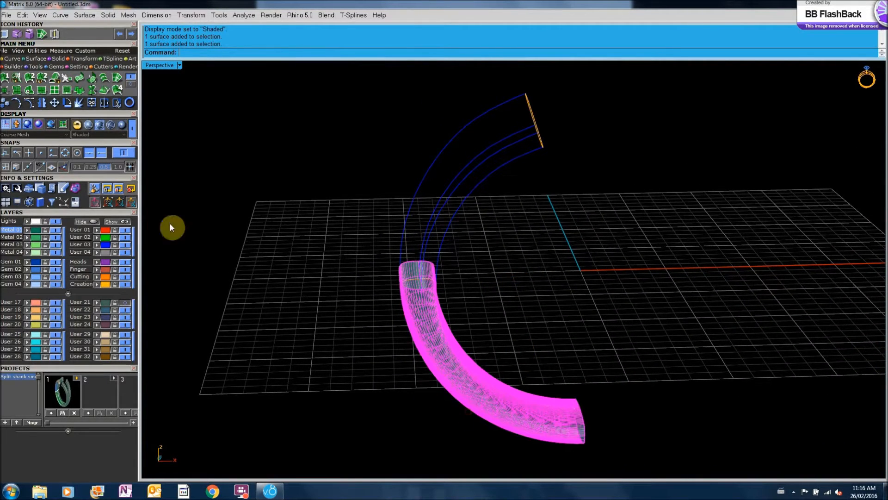
left_click(91, 106)
Create a network surface over one half of the upper branch from three blue length curves and the matching end-profile halves.
right_click_drag(417, 278, 515, 255)
left_click(41, 34)
left_click(538, 140)
left_click(511, 110)
left_click(544, 158)
left_click(575, 158)
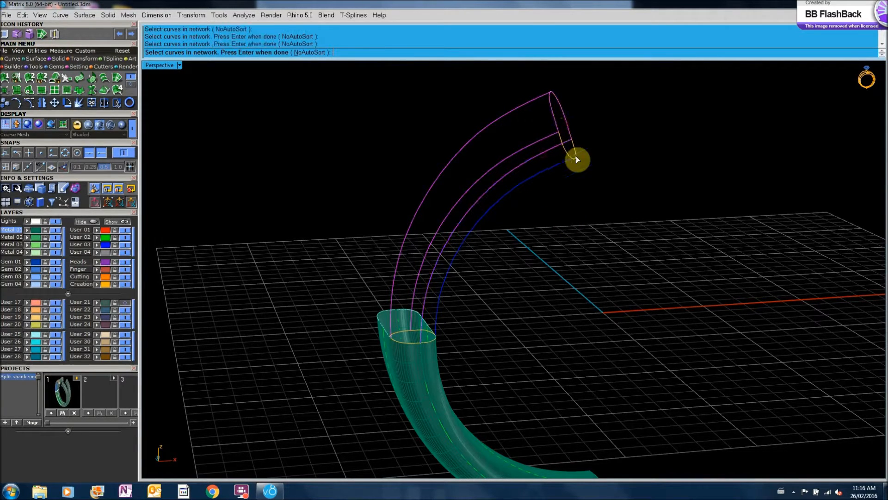
scroll(401, 343, "up", 4)
left_click(394, 326)
scroll(551, 329, "down", 3)
key("Return")
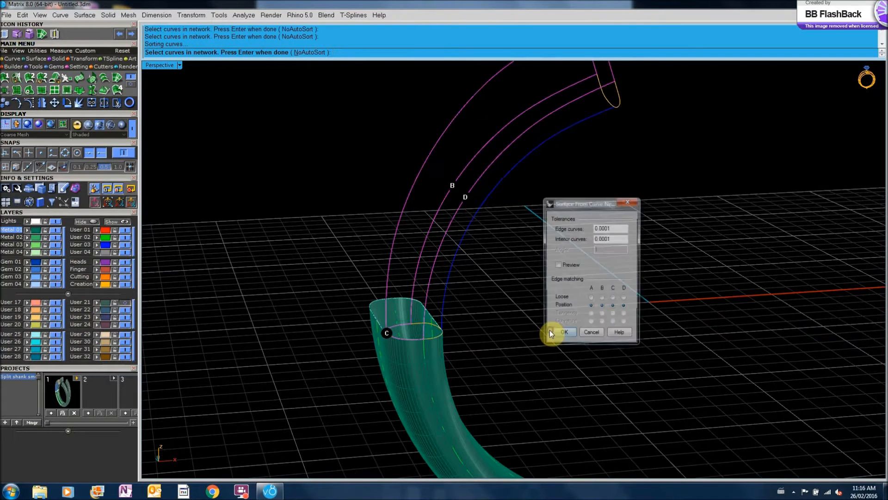
key("Return")
Create a network surface closing the open half of the upper branch from the blue length curves and remaining end-profile halves.
scroll(517, 306, "up", 3)
right_click_drag(517, 311, 498, 199)
key("Return")
left_click(428, 146)
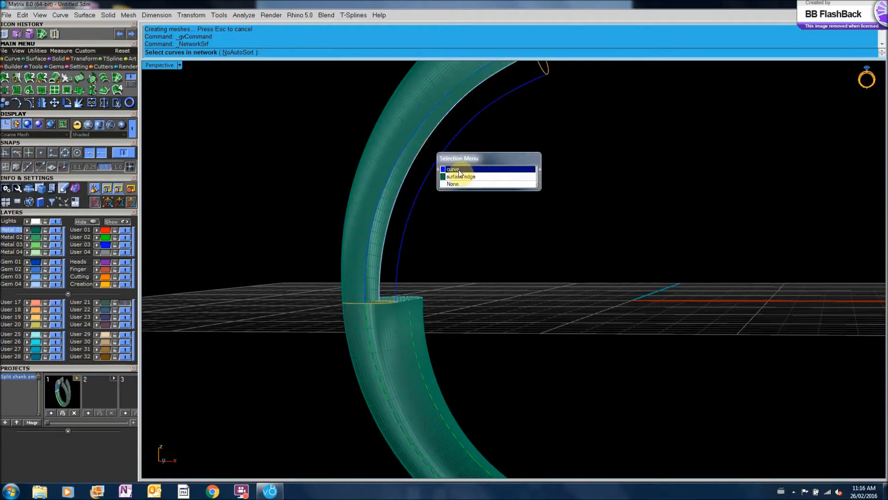
left_click(445, 174)
left_click(433, 168)
left_click(399, 164)
left_click(437, 192)
right_click_drag(437, 192, 600, 247)
left_click(574, 166)
right_click_drag(561, 306, 531, 363)
left_click(435, 406)
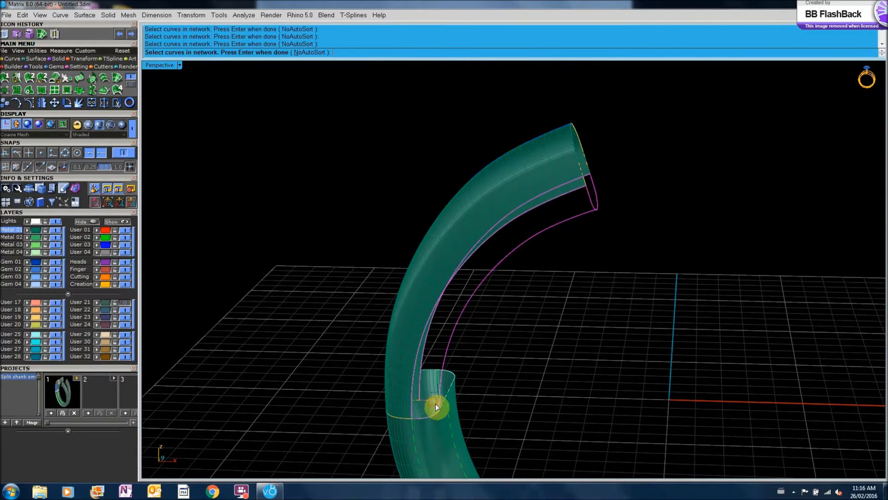
right_click(510, 389)
left_click(572, 333)
Join the two surfaces of the upper branch into one polysurface.
mouse_move(572, 332)
right_mouse_down()
mouse_move(528, 335)
mouse_move(560, 343)
mouse_move(578, 327)
right_mouse_up()
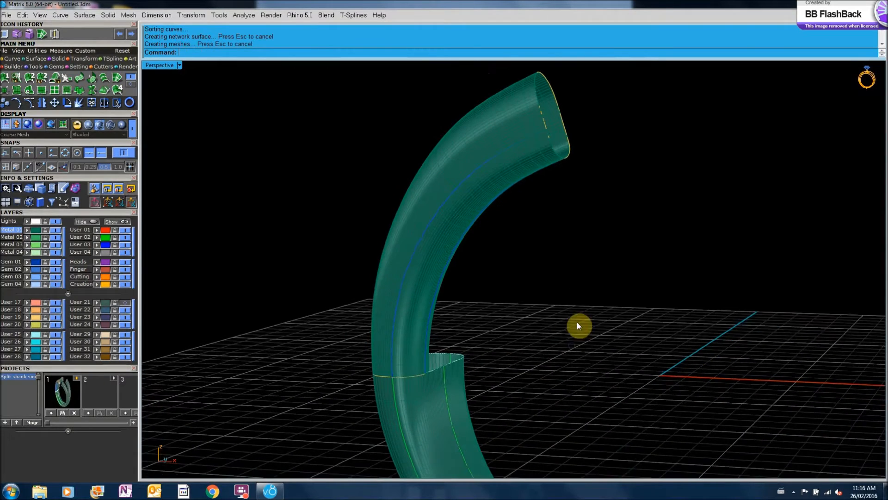
left_click(428, 343)
left_click(378, 341, "shift")
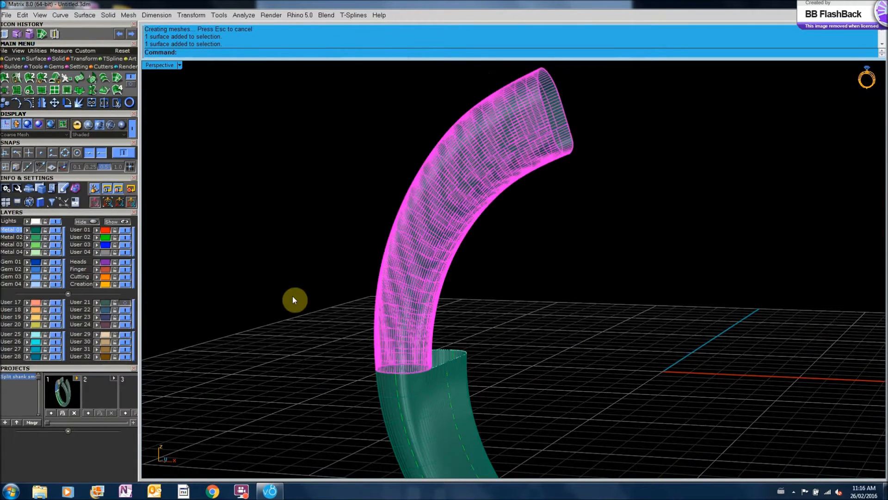
left_click(93, 104)
Mirror a copy of the joined upper branch across the X axis through the origin to form the second branch of the split shank.
scroll(526, 269, "down", 8)
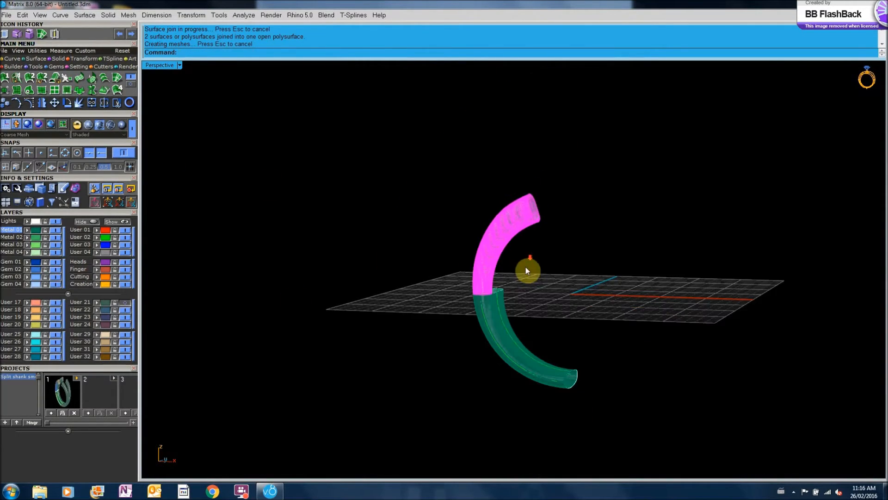
left_click(42, 103)
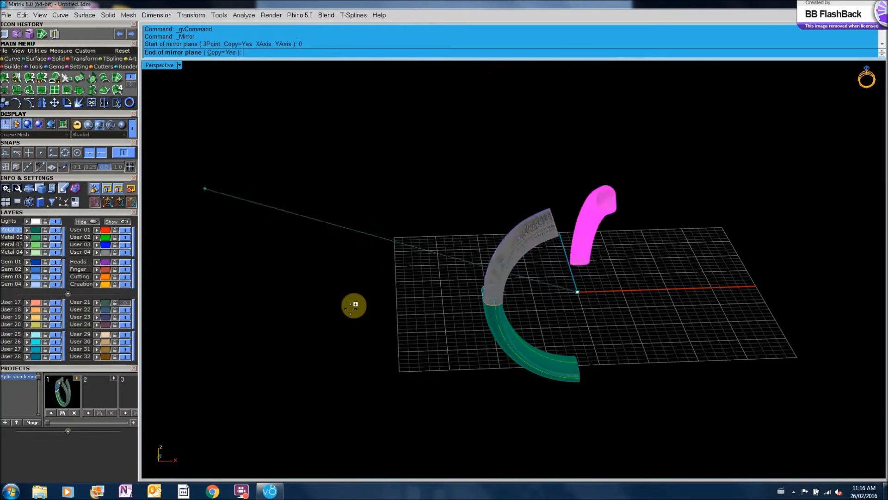
left_click(485, 391)
On layer User 01, create a quick blend curve with Curvature continuity between the inner lower ends of the two upper branches.
right_click_drag(550, 301, 444, 273)
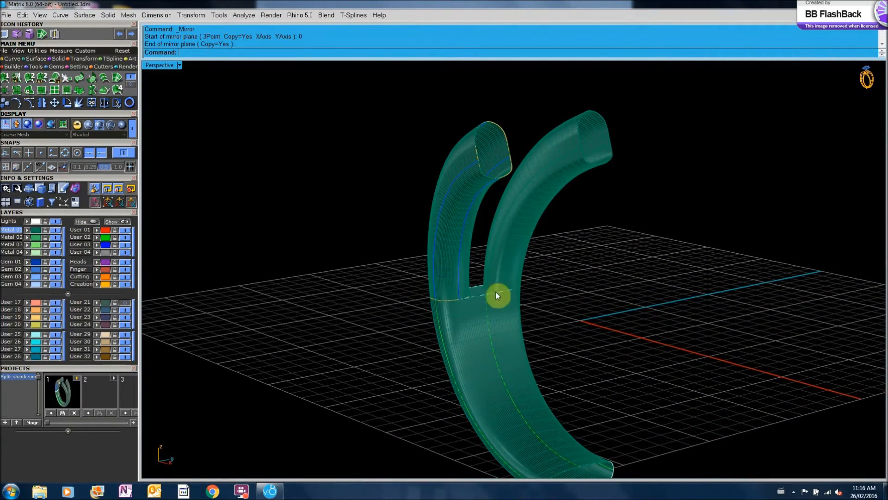
right_click_drag(575, 309, 544, 314, "shift")
scroll(477, 297, "up", 6)
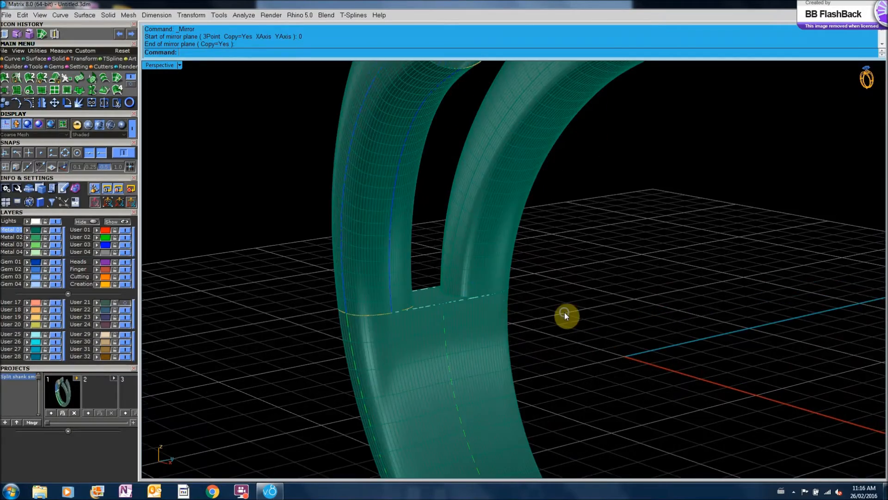
left_click(81, 230)
right_click_drag(559, 306, 516, 309)
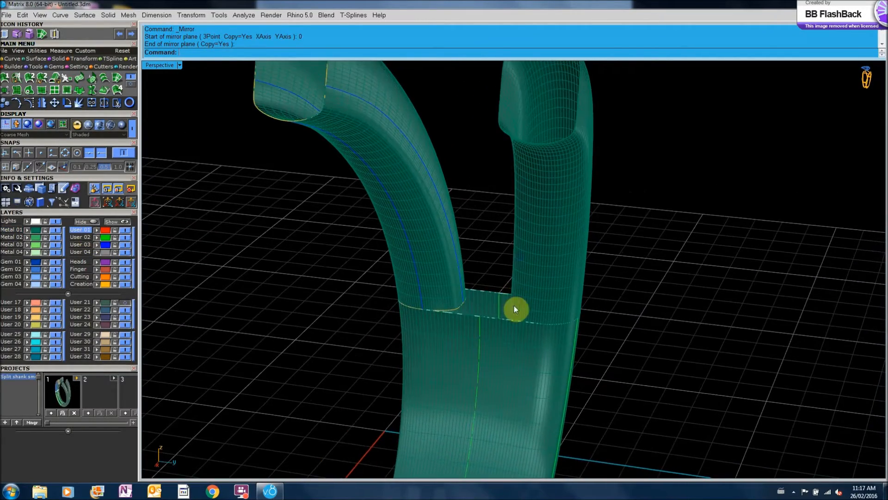
scroll(471, 306, "up", 3)
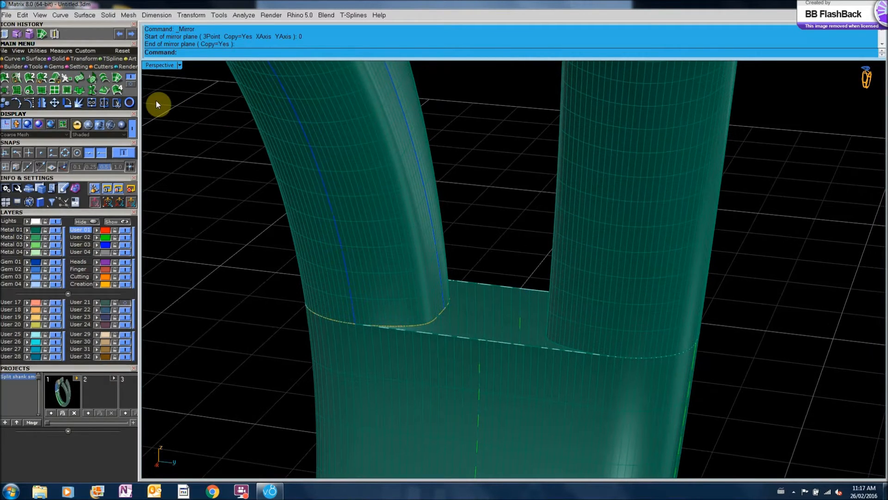
left_click(12, 59)
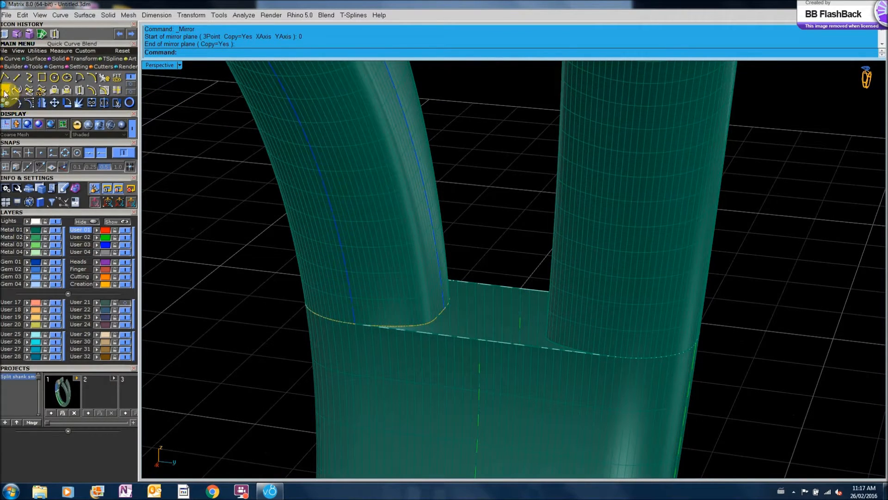
left_click(5, 90)
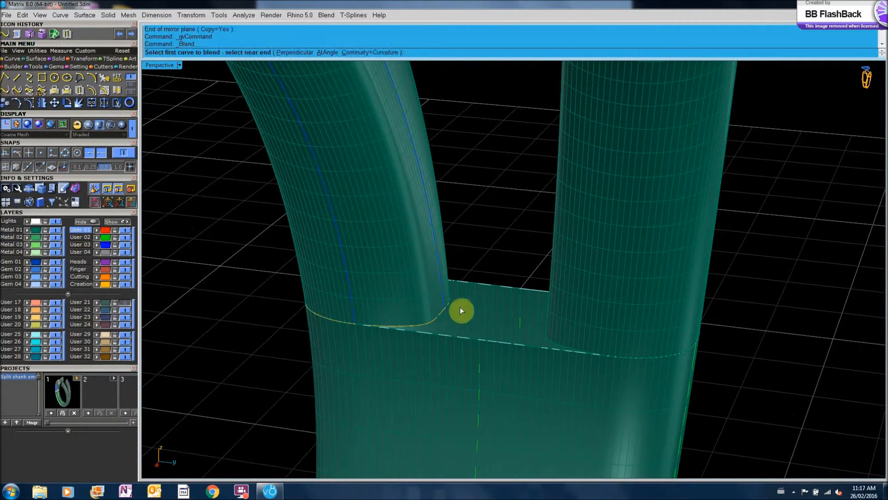
scroll(459, 307, "up", 2)
left_click(438, 307)
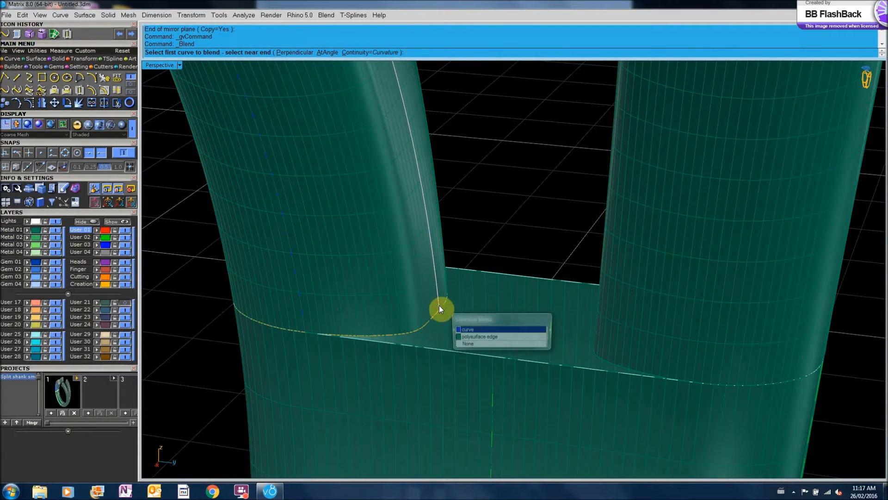
left_click(467, 331)
right_click_drag(510, 318, 611, 309)
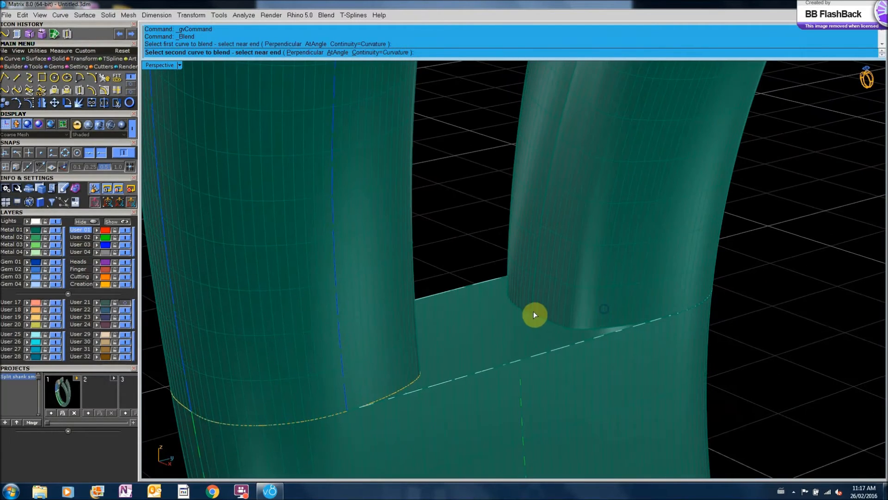
left_click(532, 311)
Examine the blend curve between the branches in the Through Finger and Side View viewports.
scroll(475, 287, "down", 5)
scroll(474, 291, "down", 2)
right_click_drag(484, 324, 574, 308)
double_click(165, 65)
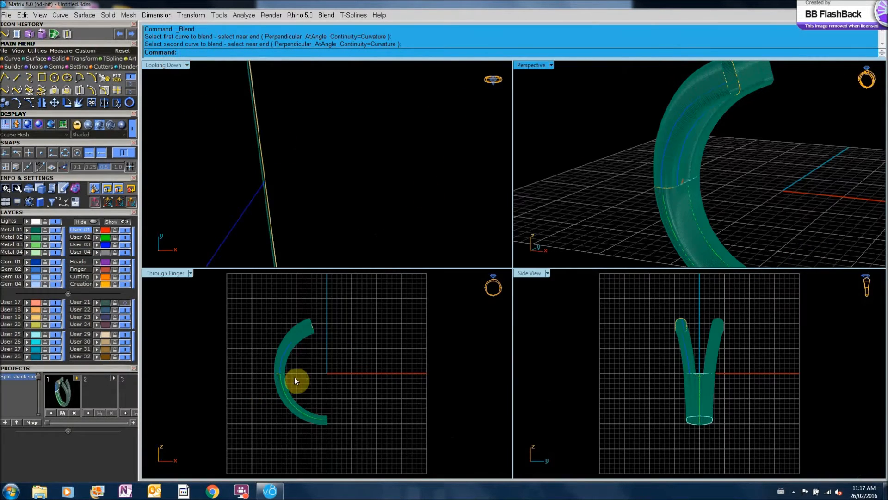
scroll(295, 376, "up", 6)
scroll(279, 370, "up", 5)
scroll(279, 370, "down", 7)
scroll(349, 370, "up", 3)
scroll(250, 367, "down", 4)
scroll(234, 359, "up", 8)
scroll(230, 358, "up", 2)
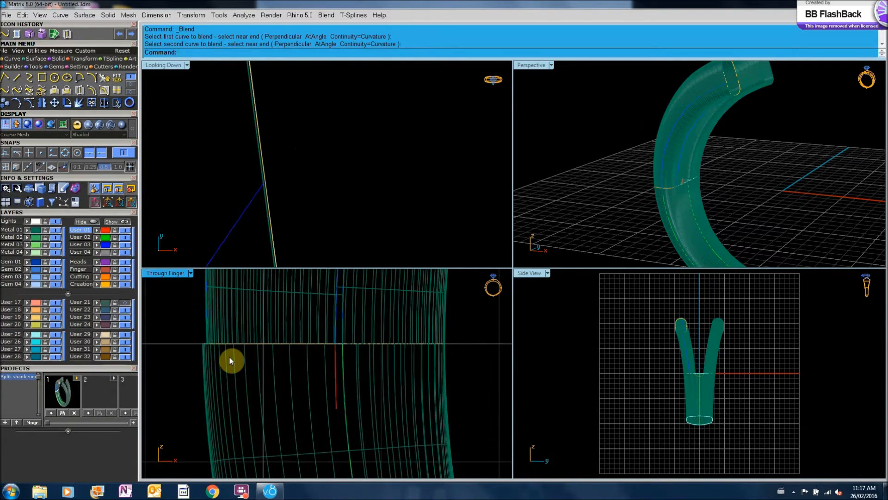
scroll(230, 361, "down", 5)
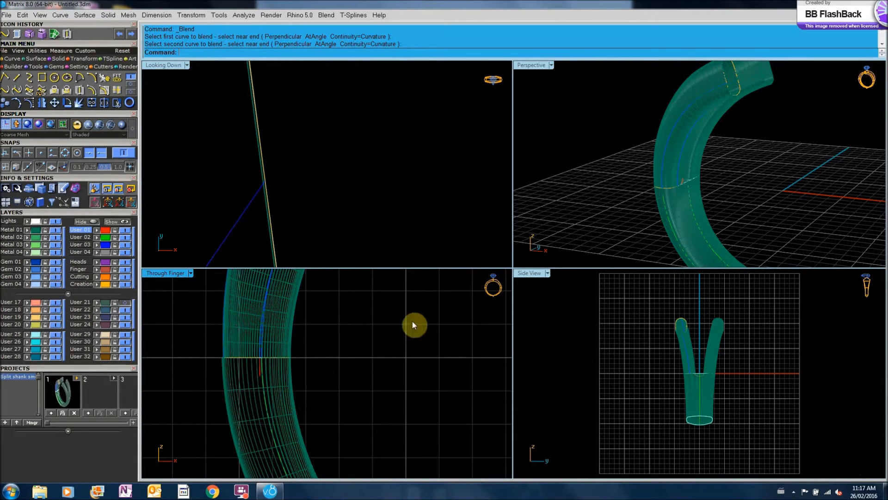
right_click_drag(400, 331, 391, 335)
scroll(361, 336, "down", 1)
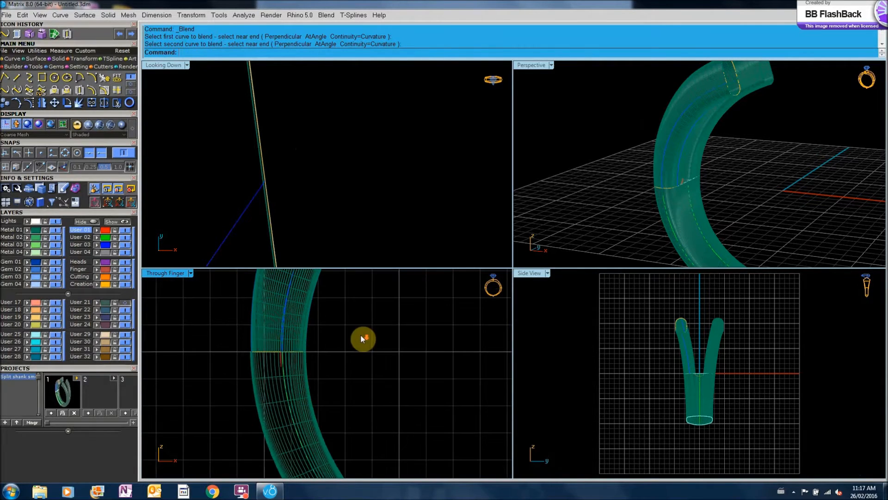
scroll(704, 377, "up", 6)
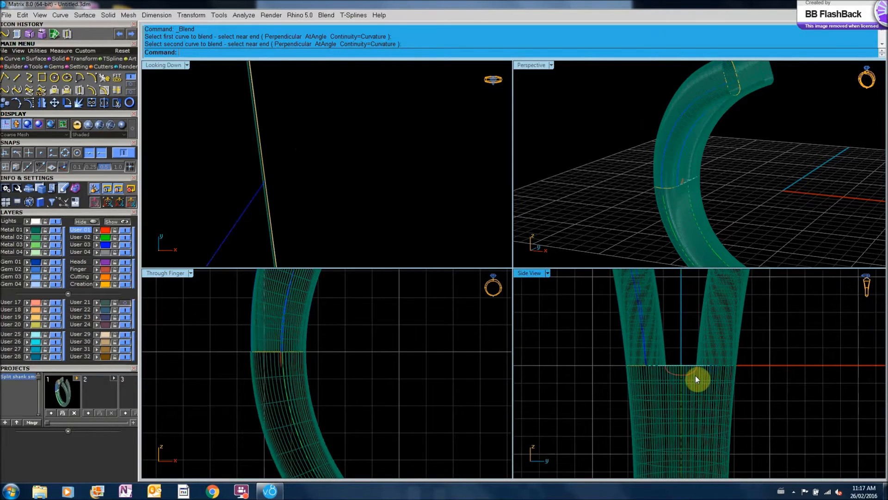
scroll(689, 377, "up", 2)
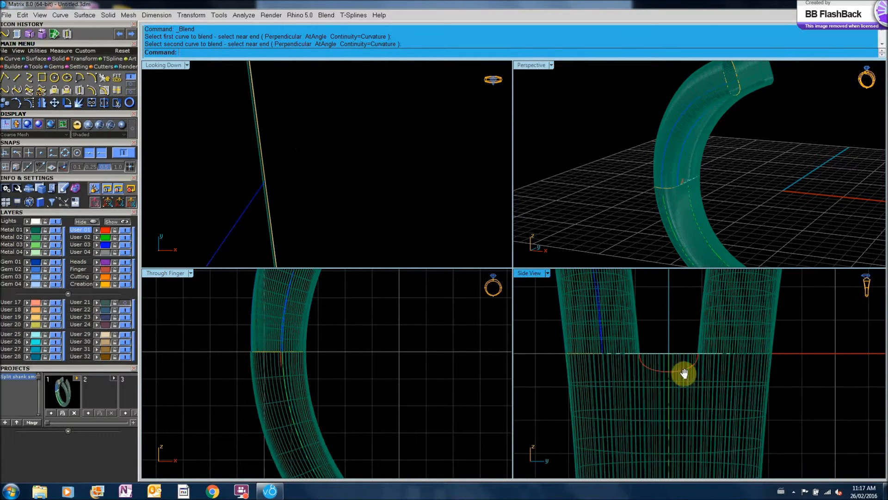
Maximize the Side View and turn on the control points of the U-shaped blend curve.
double_click(536, 274)
left_click(467, 267)
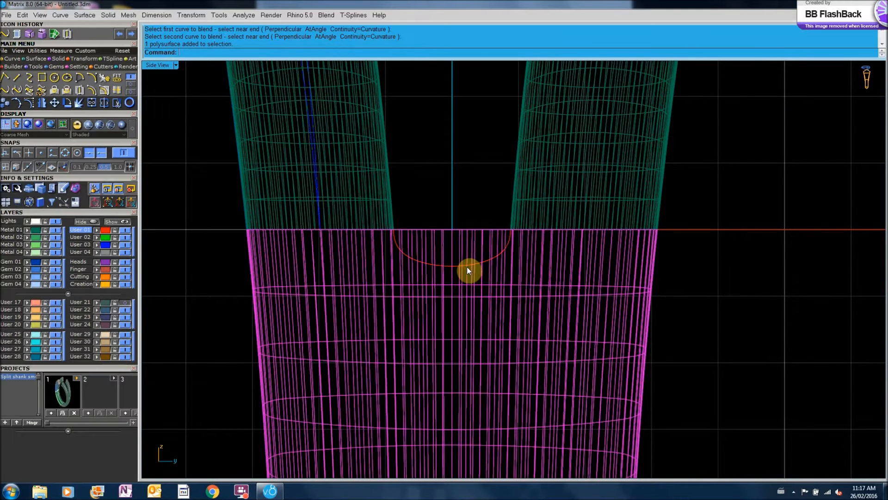
key("Escape")
left_click(495, 262)
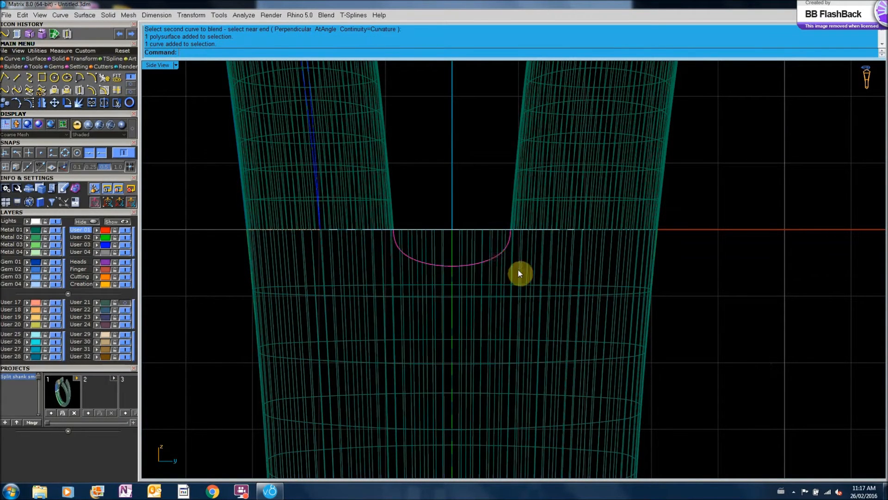
left_click(29, 104)
Move the blend curve's two lowest control points straight down with the gumball to deepen the U.
scroll(402, 275, "up", 5)
left_click_drag(374, 267, 624, 298)
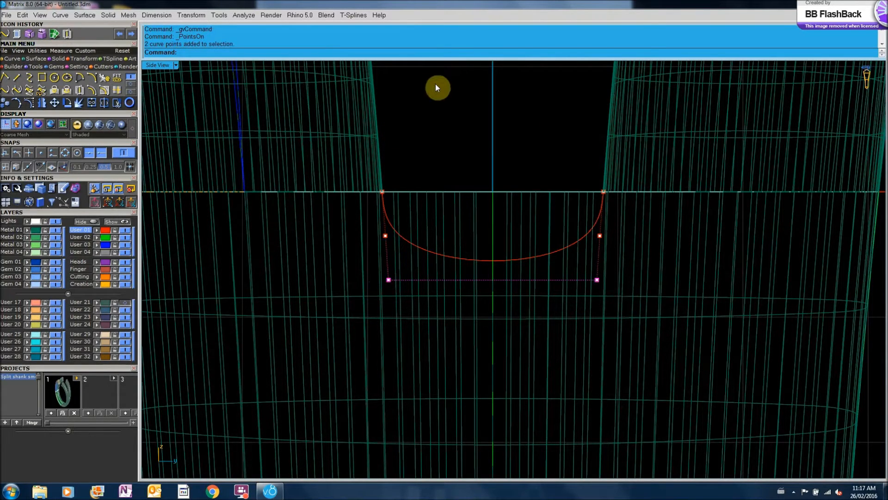
left_click(132, 202)
left_click_drag(493, 251, 495, 280)
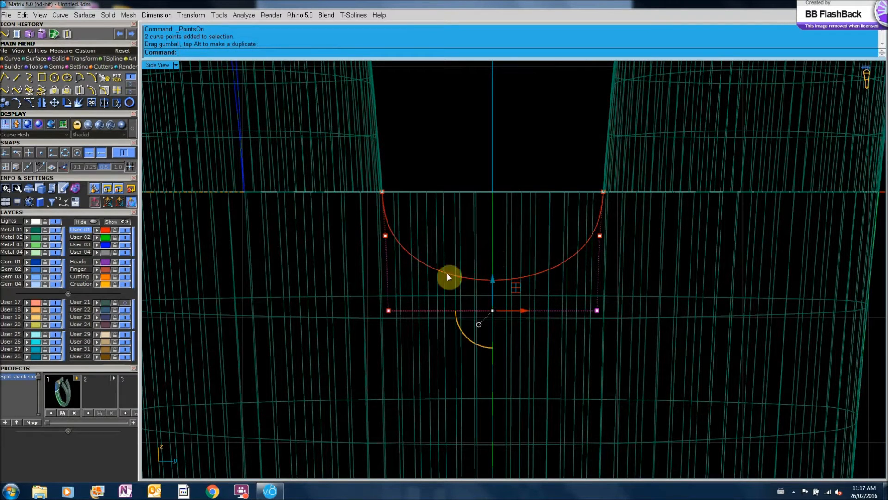
mouse_move(496, 280)
left_mouse_down()
mouse_move(492, 303)
mouse_move(493, 296)
left_mouse_up()
scroll(551, 293, "down", 3)
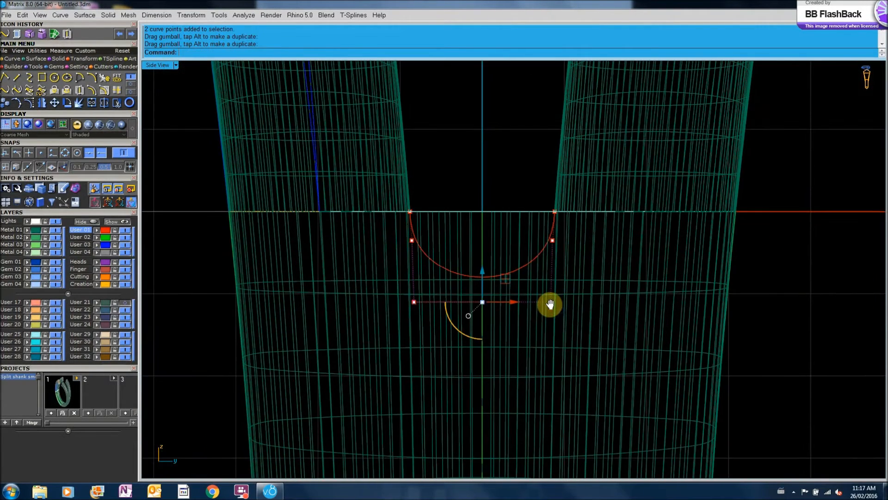
Scale the U-shaped blend curve's two middle control points slightly inward, level with its lowest points' spacing, and turn off its control points.
scroll(397, 238, "up", 3)
left_click(402, 251)
left_click_drag(401, 251, 678, 271)
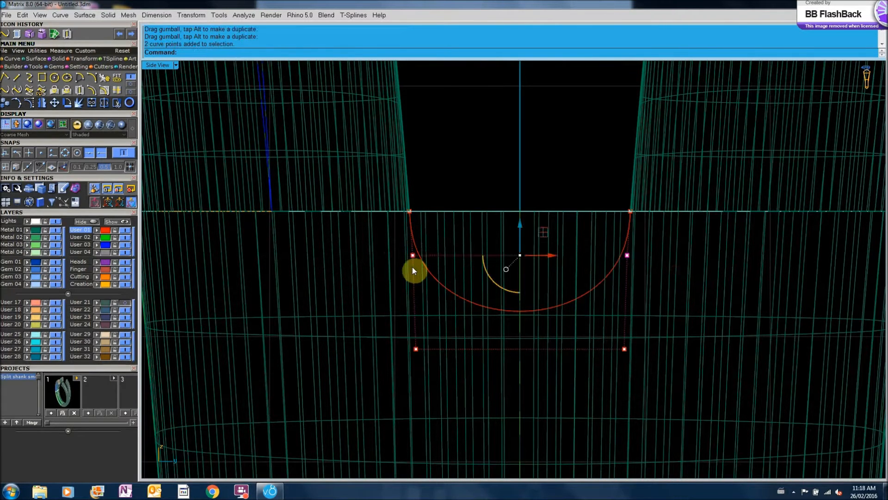
left_click_drag(412, 256, 416, 256)
scroll(416, 221, "up", 5)
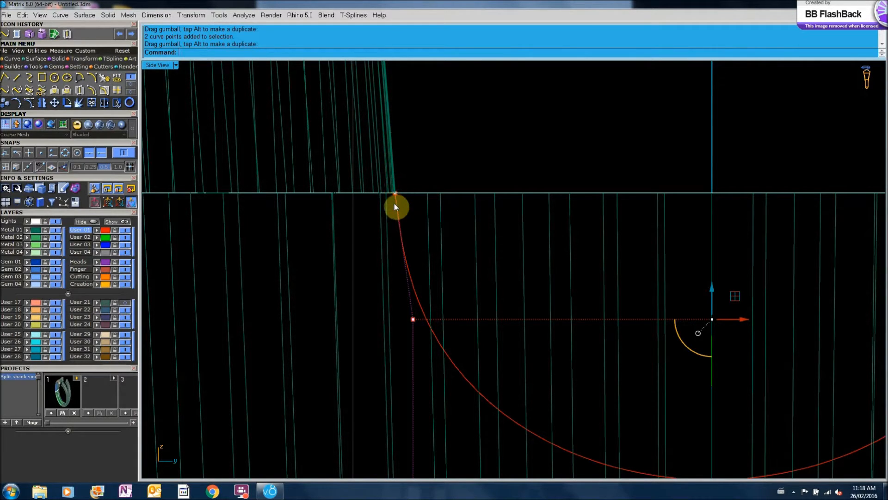
scroll(466, 202, "down", 5)
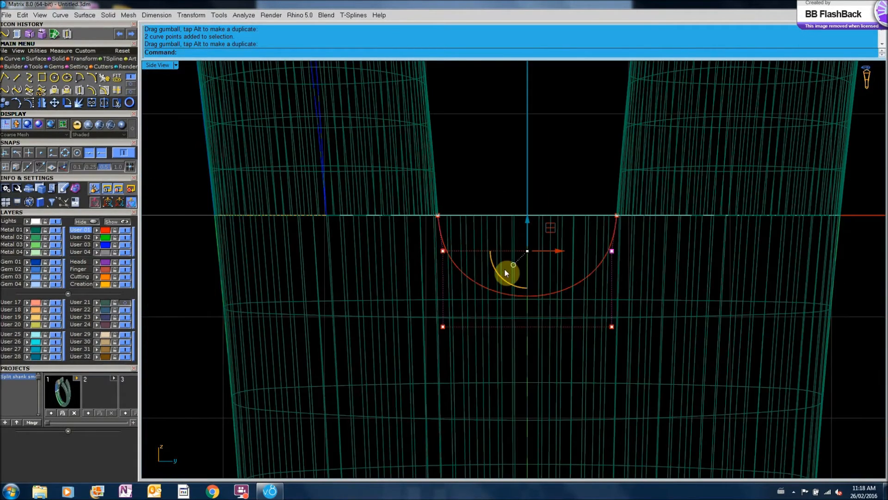
key("Escape")
key("Escape")
scroll(500, 300, "down", 3)
scroll(499, 306, "down", 3)
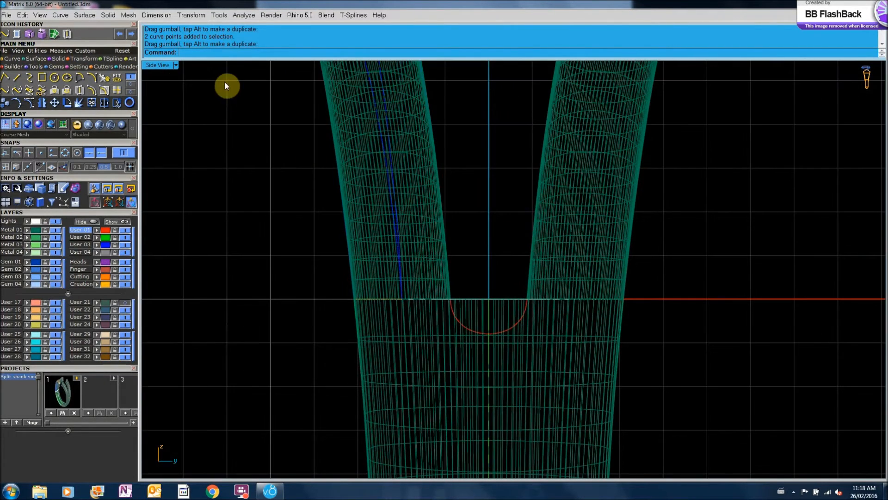
Maximize the Perspective view around the split and hide the Metal 01 layer so only the construction curves are displayed.
double_click(163, 65)
right_click_drag(621, 147, 716, 218)
scroll(658, 168, "up", 5)
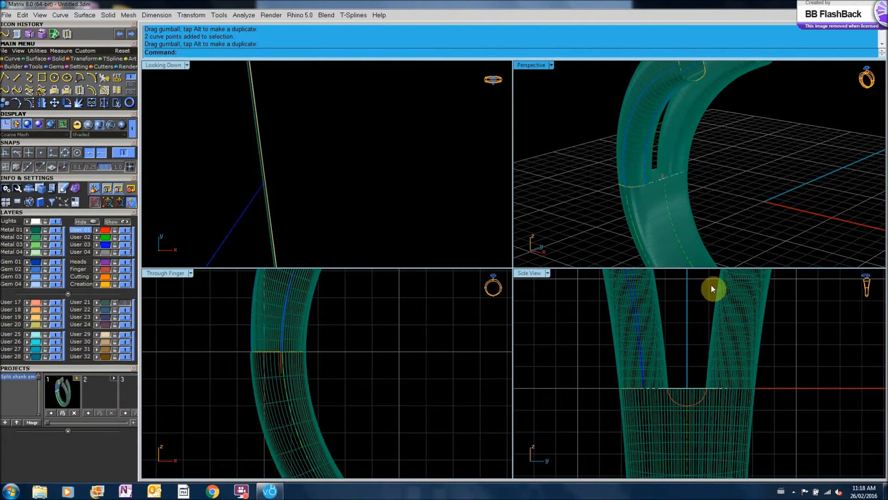
double_click(533, 65)
right_click_drag(546, 273, 560, 284, "shift")
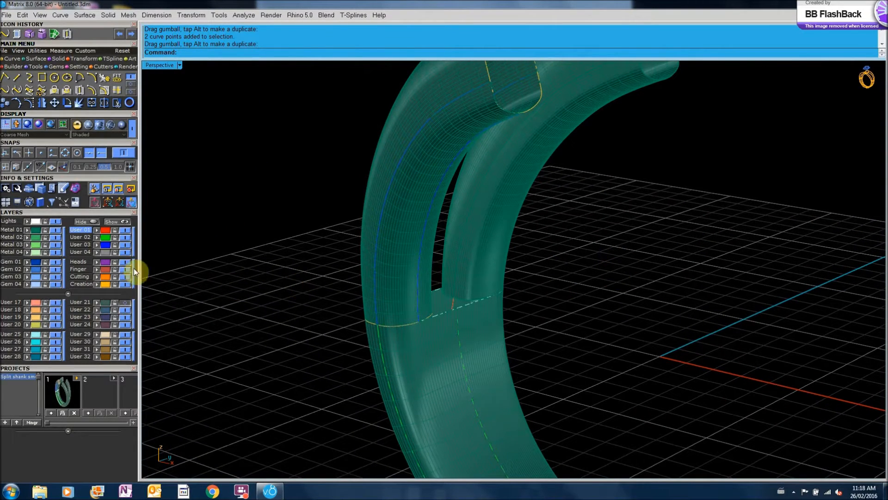
left_click(54, 230)
right_click_drag(301, 270, 251, 195)
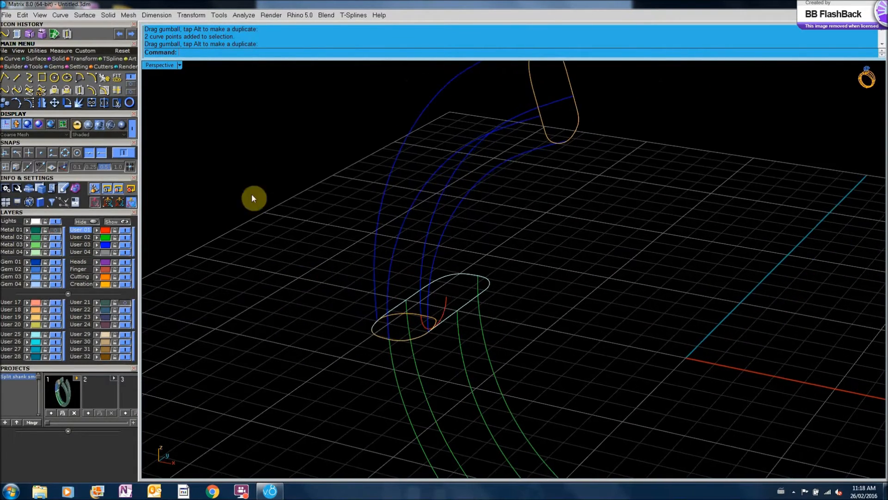
Place a single point at the lower end of the front blue rail curve, where it meets the oval profile.
left_click(131, 84)
left_click(5, 90)
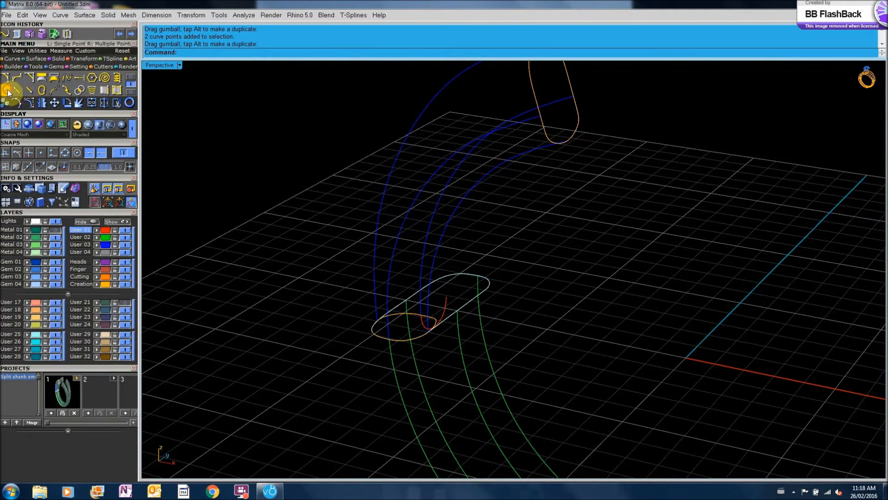
scroll(438, 348, "up", 5)
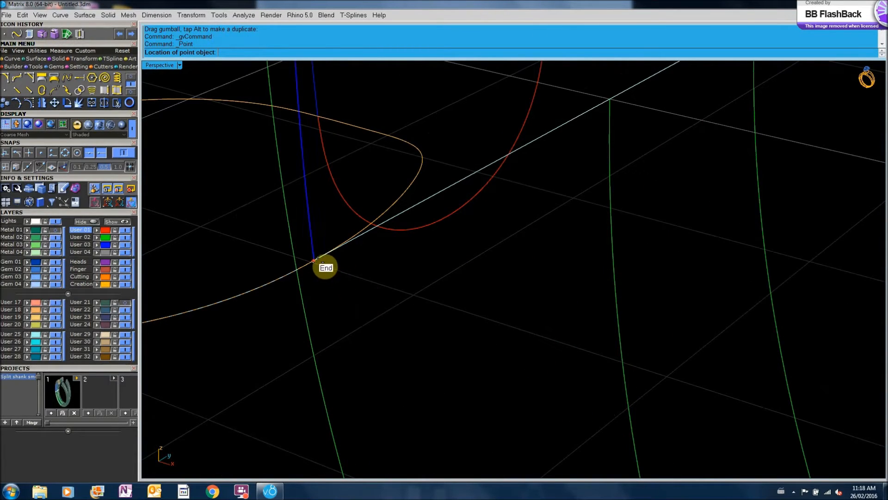
scroll(314, 260, "up", 3)
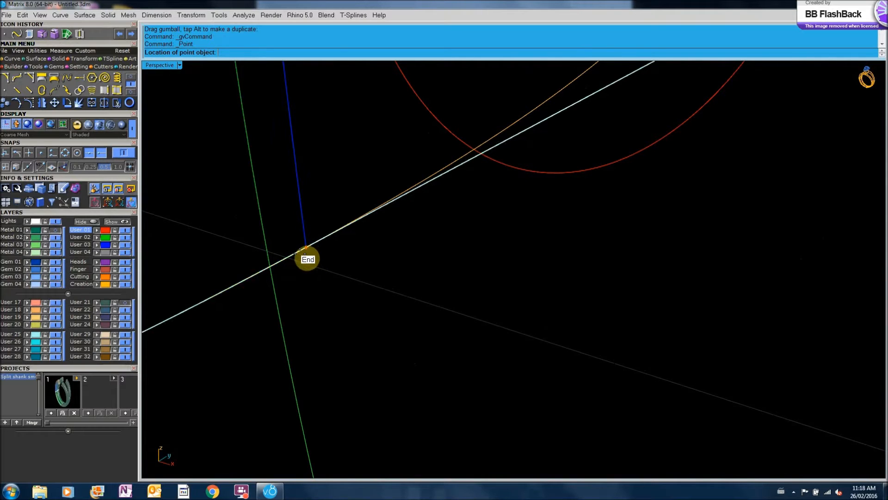
left_click(305, 250)
scroll(365, 226, "down", 6)
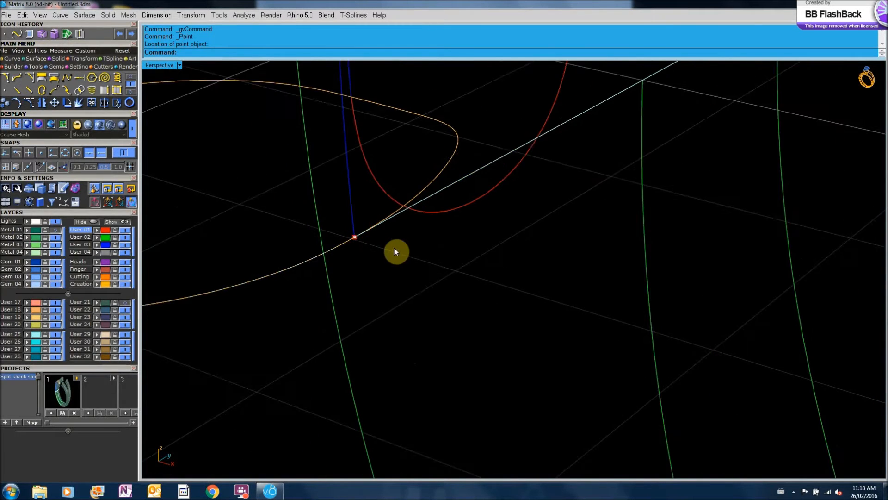
Mirror the point across the ring's vertical centre plane through the origin, keeping the original, and restore the four-view layout.
right_click_drag(397, 272, 382, 267)
left_click_drag(370, 224, 391, 257)
right_click_drag(196, 199, 235, 216)
left_click(41, 104)
type("0")
key("Return")
left_click(282, 193)
right_click_drag(282, 193, 204, 116)
double_click(167, 67)
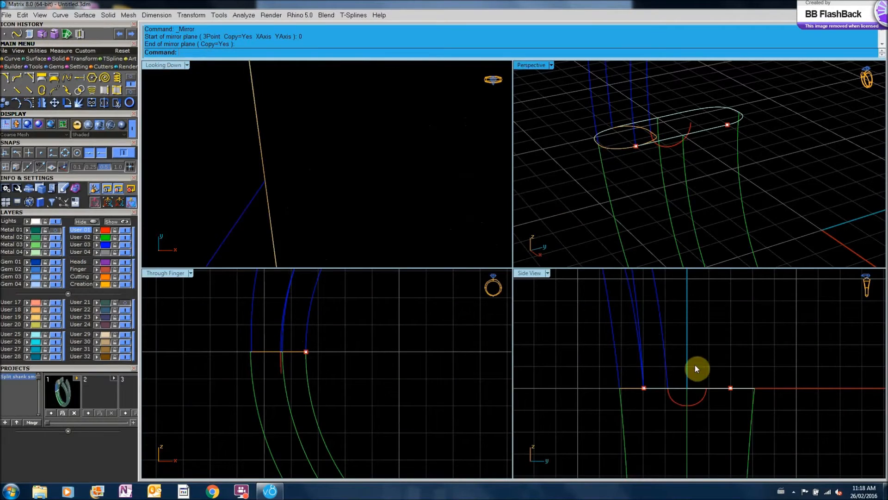
With Point snap on, draw a short line in the Side View from the original point upward along the blue rail's direction.
scroll(636, 403, "up", 5)
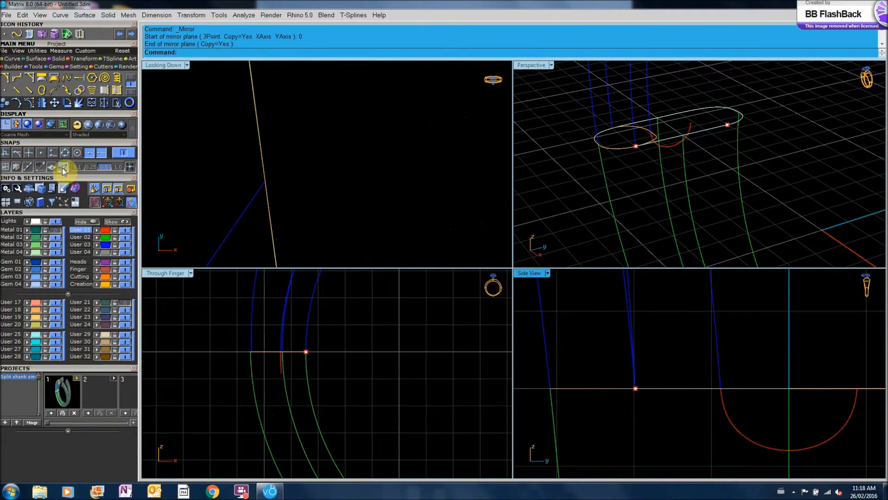
left_click(131, 76)
left_click(15, 79)
right_click_drag(672, 417, 678, 423)
left_click(41, 152)
scroll(669, 409, "up", 2)
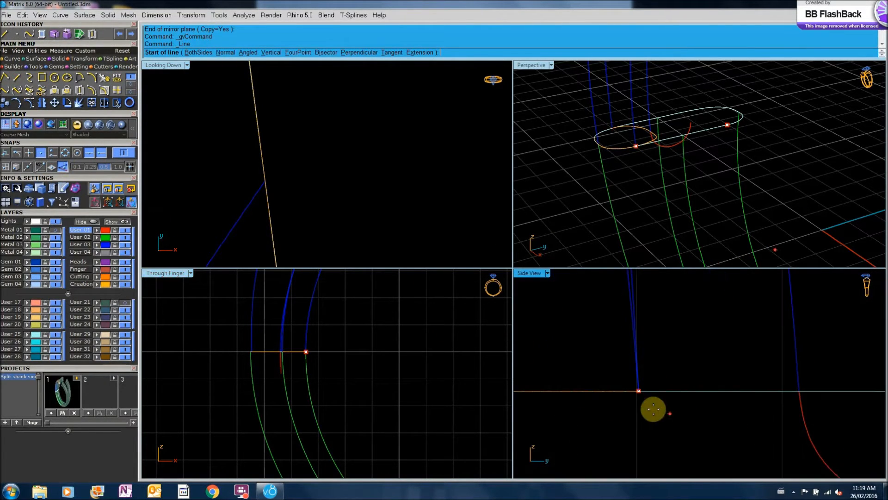
left_click(638, 400)
scroll(639, 402, "down", 3)
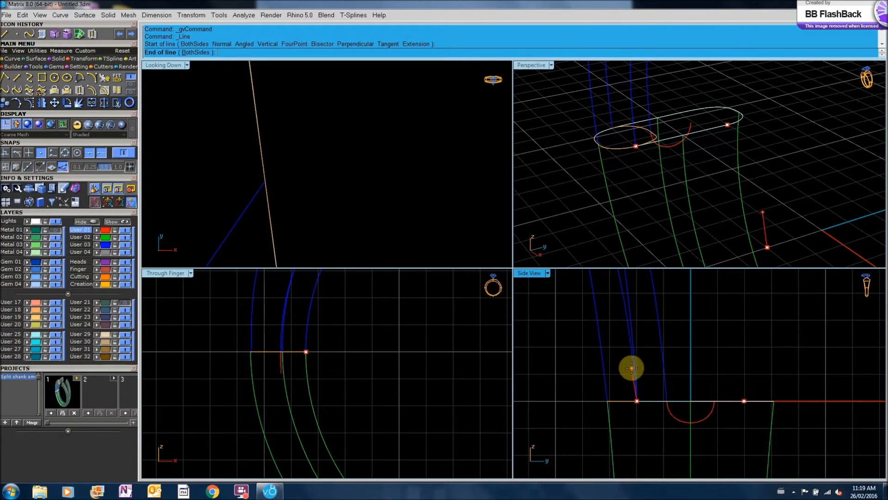
left_click(631, 369)
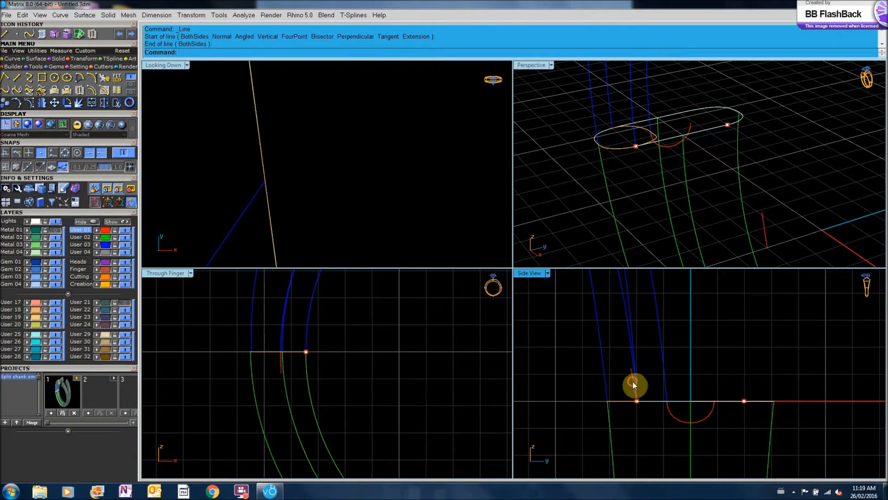
Mirror the short guide line across the vertical centreline in the Side View, starting the mirror plane at 0.
left_click(632, 381)
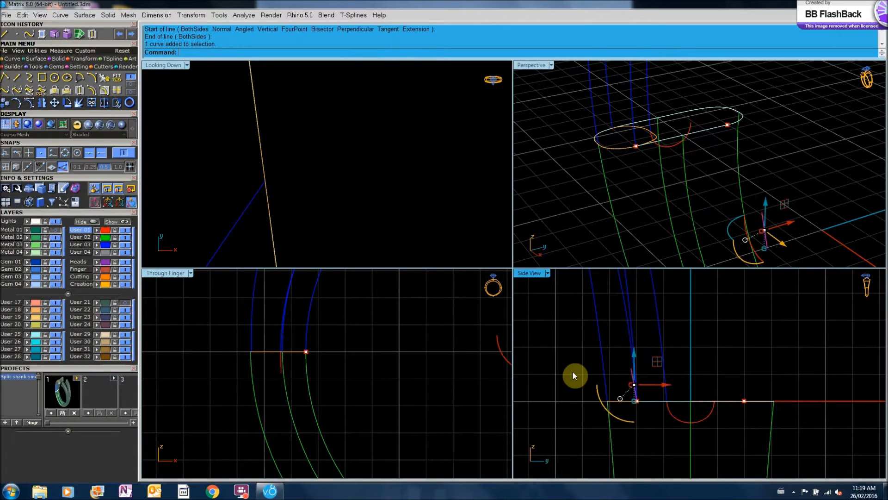
left_click(42, 102)
type("0")
key("Return")
left_click(694, 324)
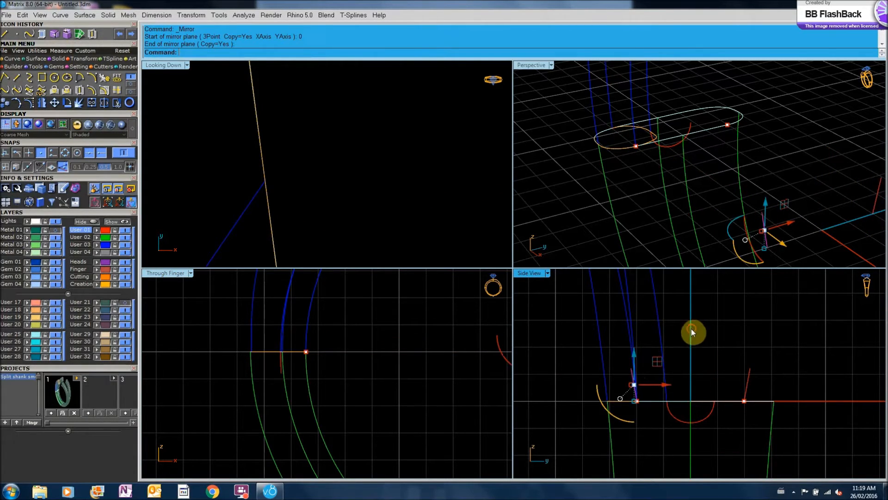
Create a quick blend curve with Curvature continuity between the lower ends of the two guide lines.
scroll(747, 405, "up", 3)
right_click_drag(811, 223, 769, 197, "shift")
right_click_drag(728, 411, 740, 354)
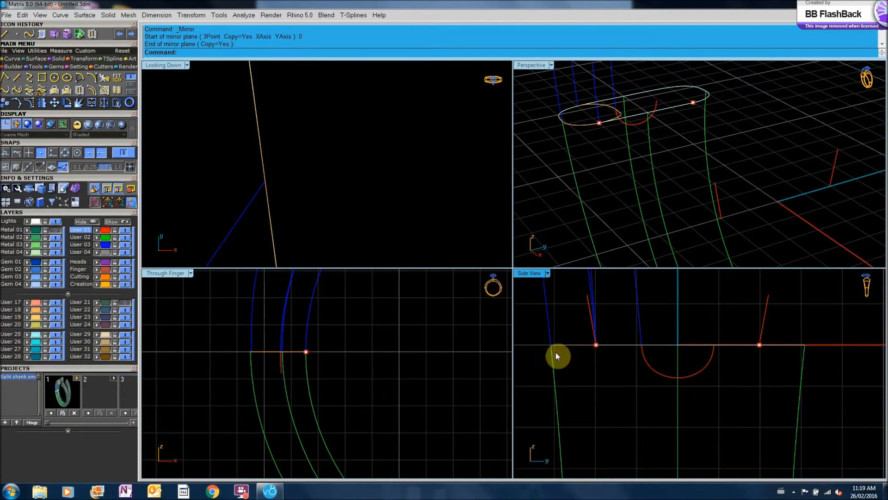
left_click(6, 89)
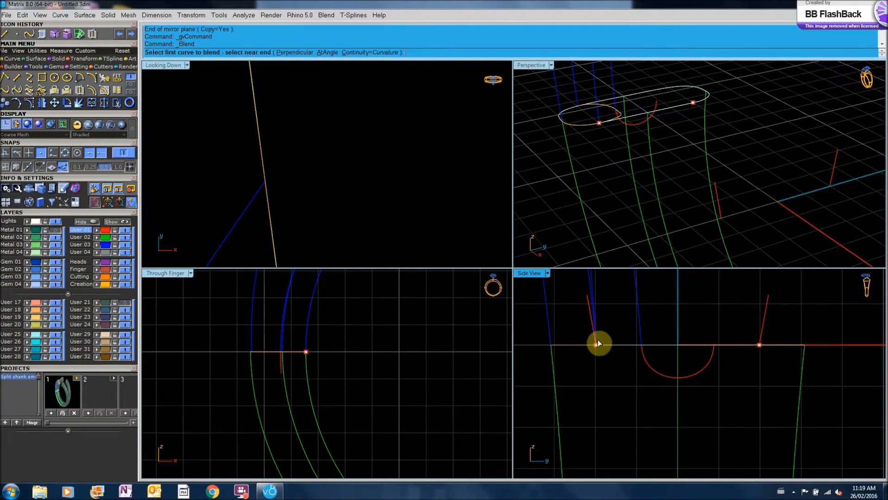
left_click(594, 341)
left_click(764, 342)
right_click_drag(746, 429, 750, 416)
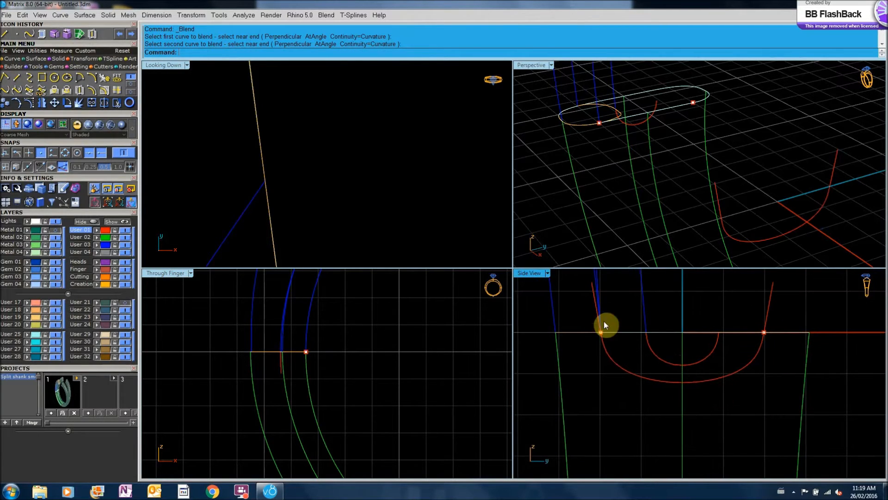
In the maximized Side View, turn on the larger blend curve's control points and move its two lowest points straight down.
double_click(535, 274)
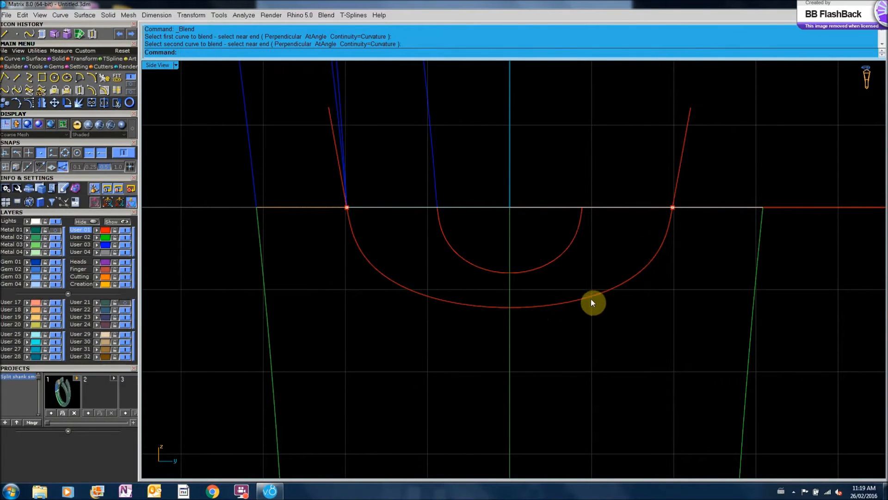
left_click(592, 303)
left_click(29, 102)
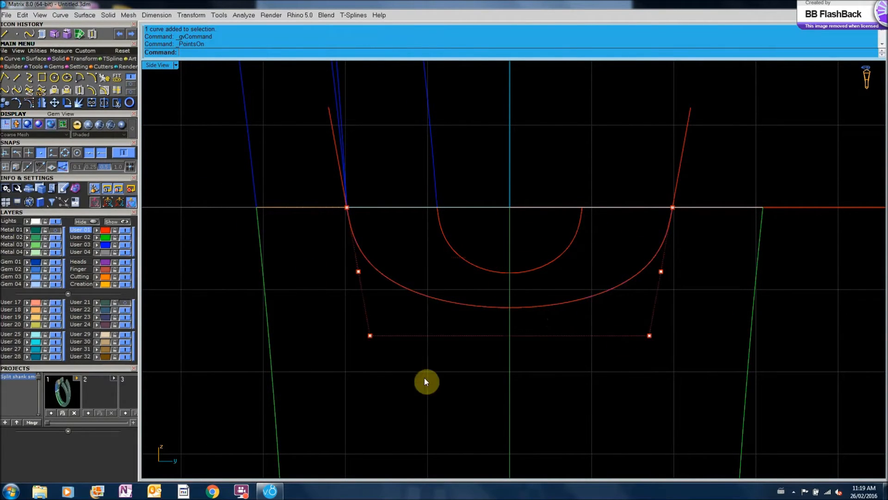
left_click_drag(332, 312, 734, 373)
right_click_drag(529, 298, 526, 267)
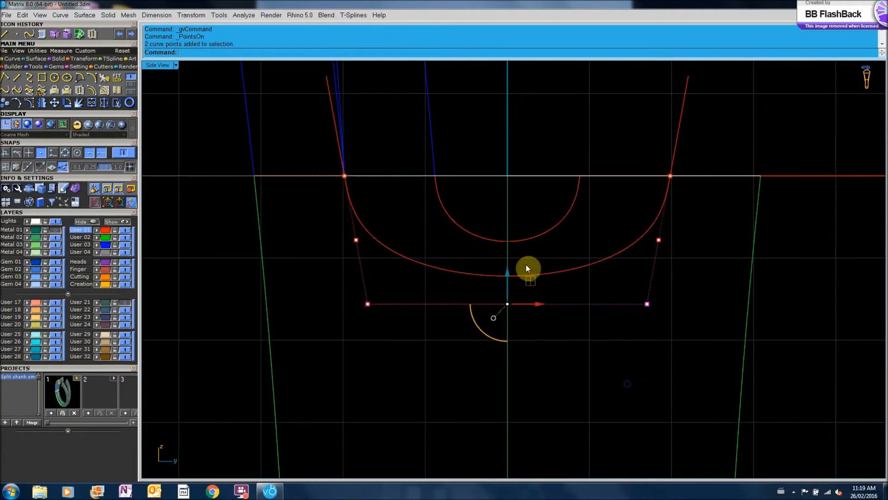
left_click_drag(507, 273, 507, 329)
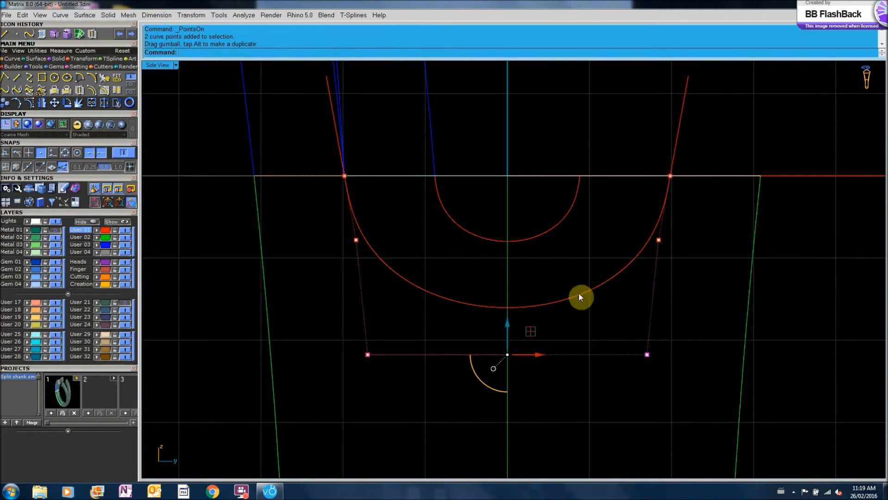
left_click_drag(509, 325, 507, 340)
right_click_drag(575, 319, 575, 328)
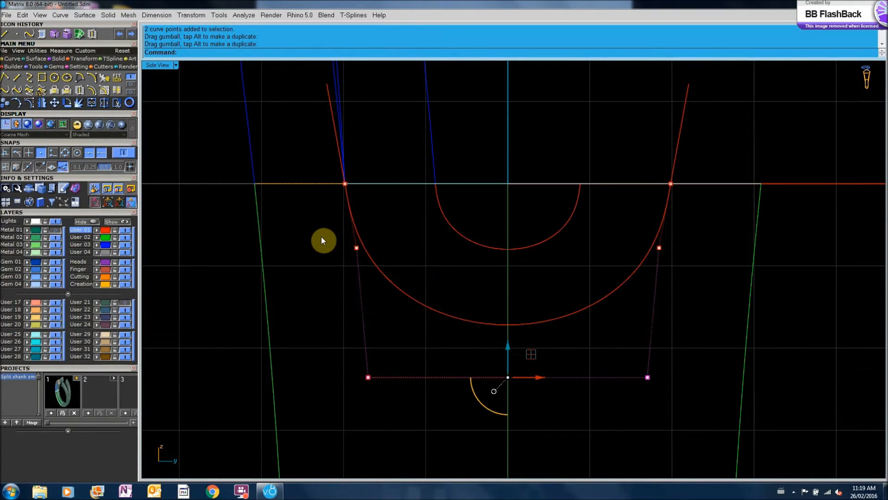
Try to scale the larger blend curve's two middle control points slightly outward, and undo the change.
left_click_drag(326, 238, 733, 276)
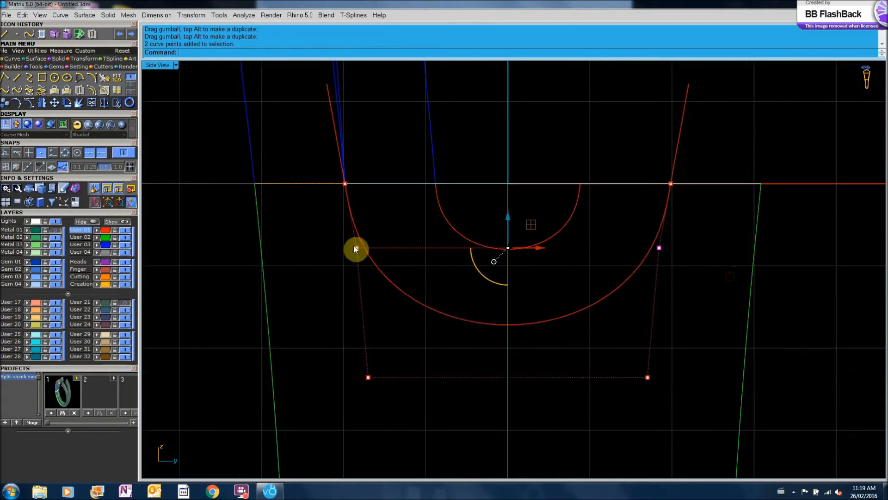
scroll(358, 249, "up", 3)
left_click_drag(358, 253, 354, 254)
scroll(354, 133, "up", 5)
right_click_drag(349, 134, 357, 220)
scroll(356, 219, "up", 1)
scroll(356, 218, "down", 6)
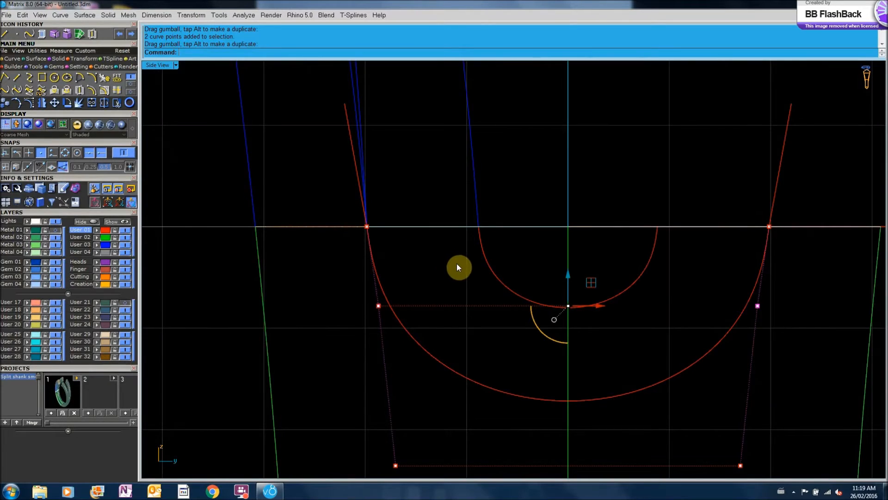
right_click_drag(457, 263, 439, 261)
left_click(120, 34)
right_click_drag(420, 301, 411, 273)
left_click(431, 295)
Move the larger blend curve's two lowest control points slightly further down and turn off its control points.
scroll(456, 275, "down", 5)
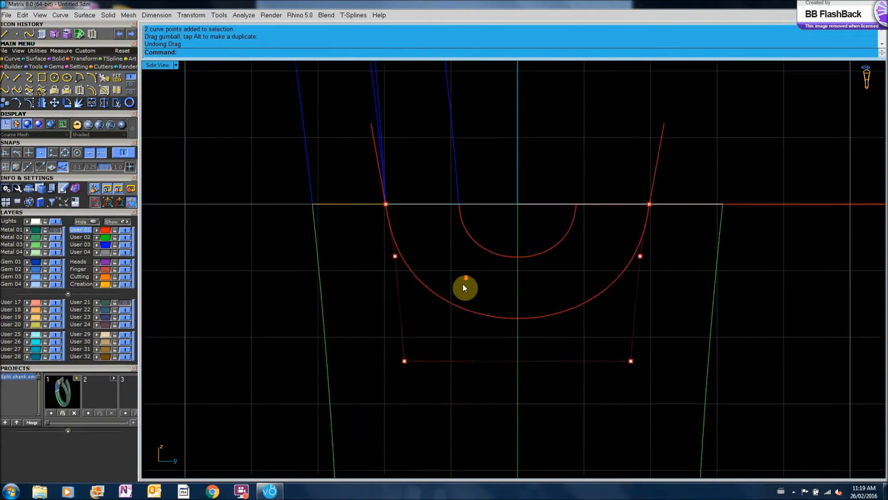
left_click_drag(396, 346, 610, 377)
left_click_drag(502, 323, 502, 324)
key("Escape")
key("Escape")
scroll(485, 284, "down", 4)
right_click_drag(486, 283, 488, 317)
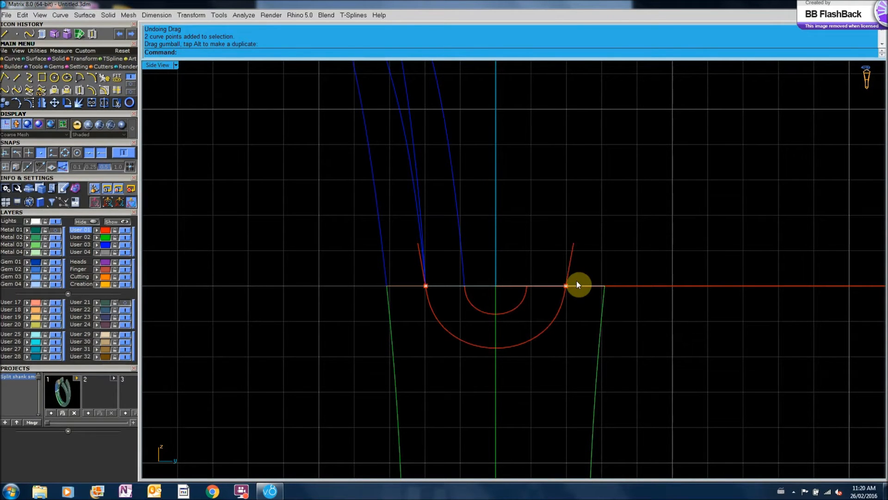
Restore the four-view layout and delete the two short guide lines above the larger blend curve.
double_click(165, 65)
right_click_drag(607, 154, 726, 158)
left_click(755, 175)
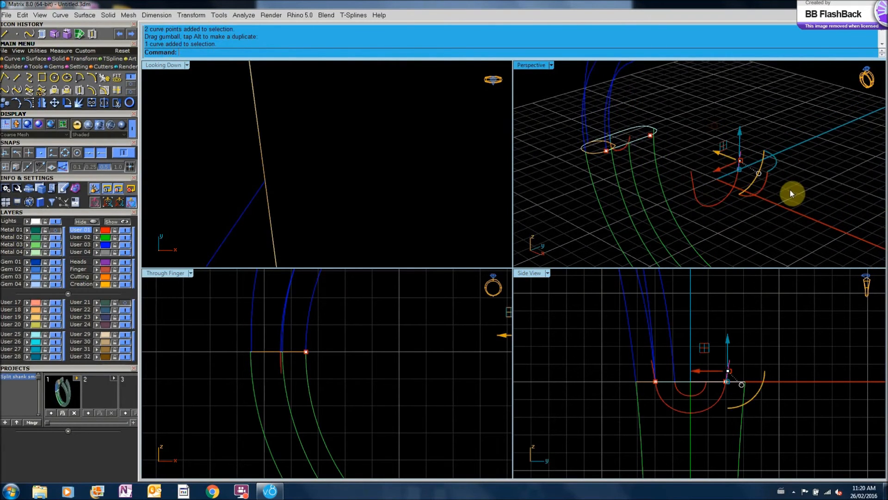
key("Delete")
left_click(708, 190)
key("Delete")
mouse_move(743, 210)
right_mouse_down()
mouse_move(740, 198)
mouse_move(700, 204)
mouse_move(731, 203)
right_mouse_up()
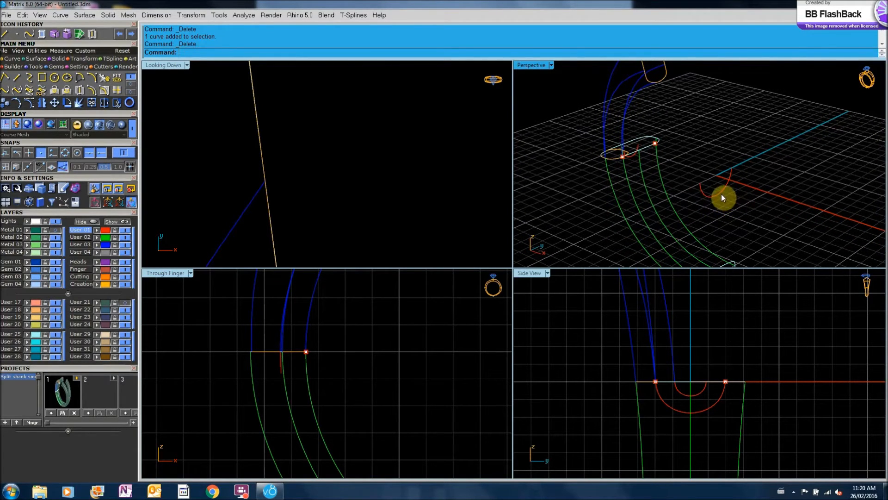
Extrude the larger U-shaped blend curve straight outward into a surface that passes completely through the shank.
left_click(722, 195)
right_click_drag(742, 203, 751, 212)
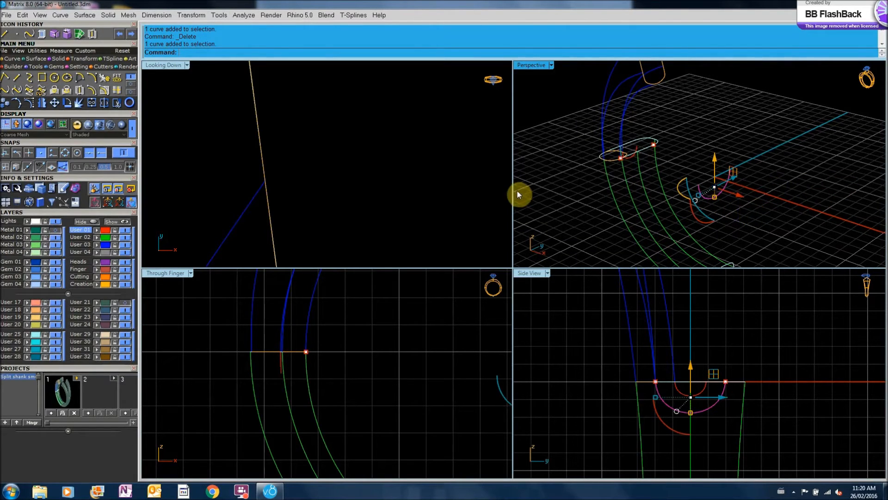
left_click(34, 58)
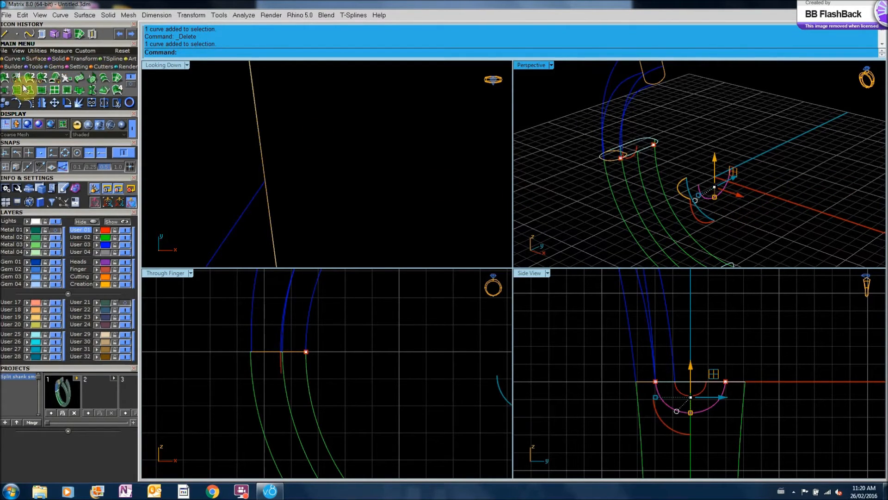
left_click(79, 91)
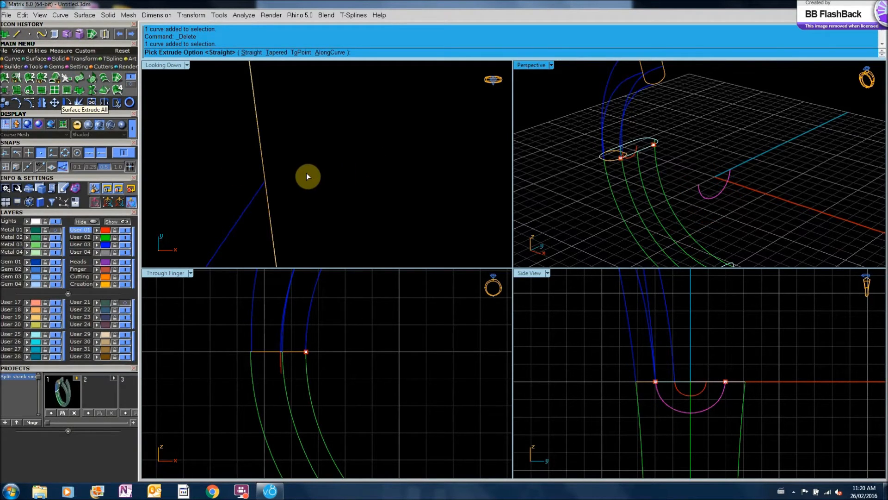
scroll(337, 176, "down", 10)
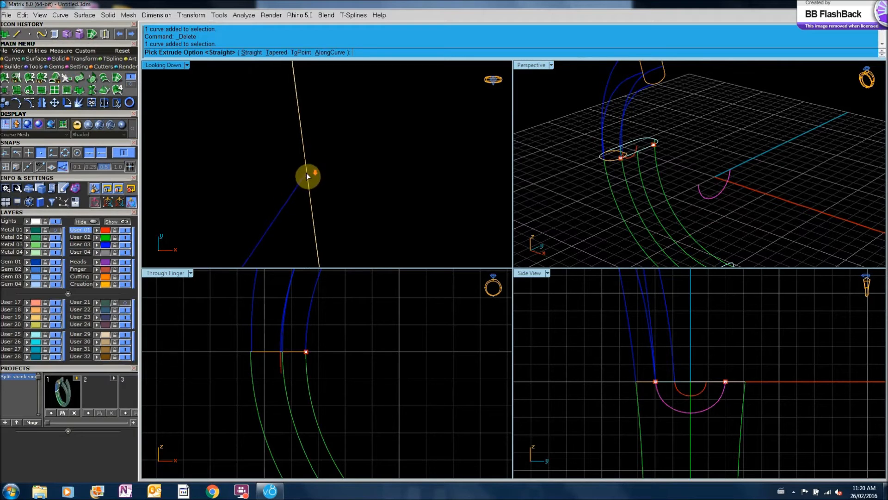
scroll(298, 175, "down", 5)
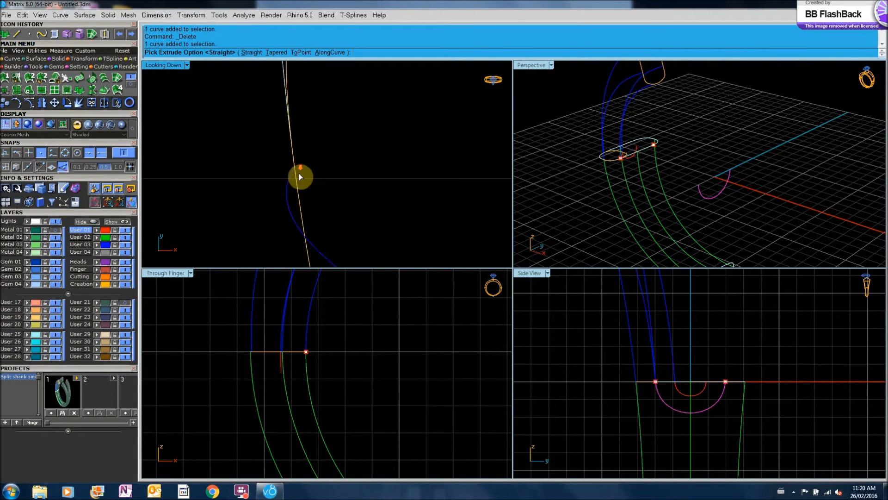
scroll(300, 179, "down", 10)
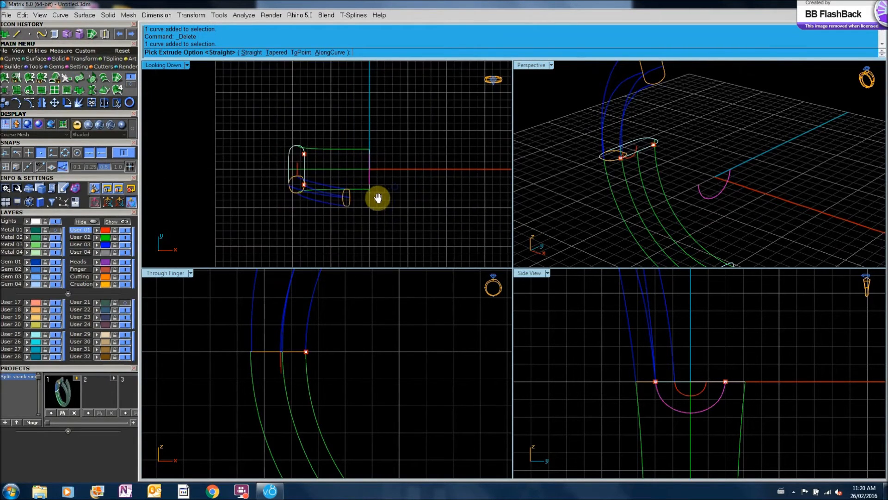
left_click(251, 53)
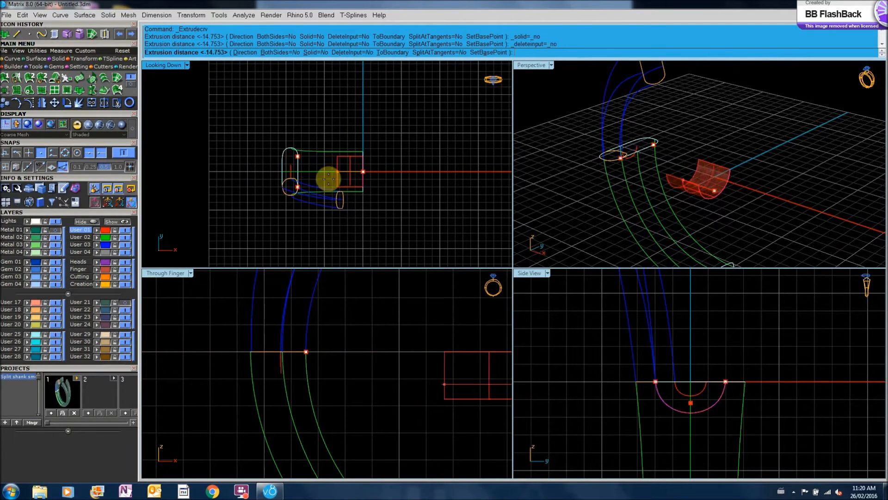
left_click(256, 172)
right_click_drag(587, 217, 649, 167)
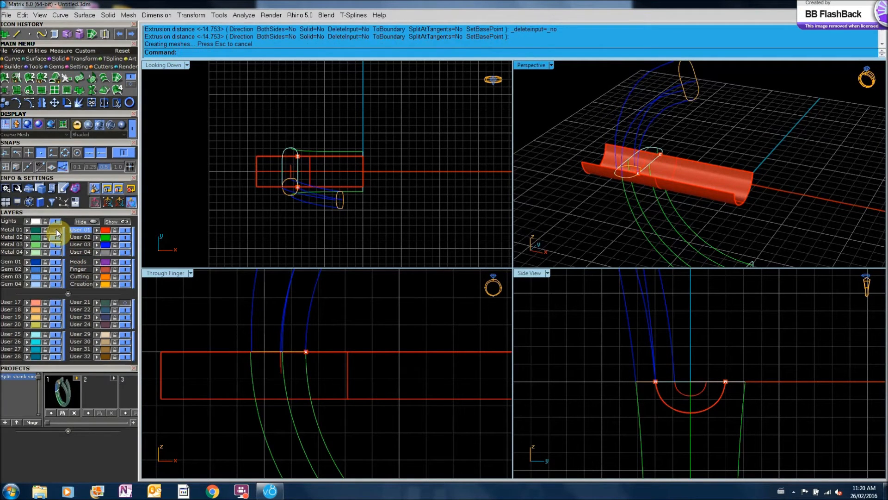
right_click_drag(657, 176, 542, 111)
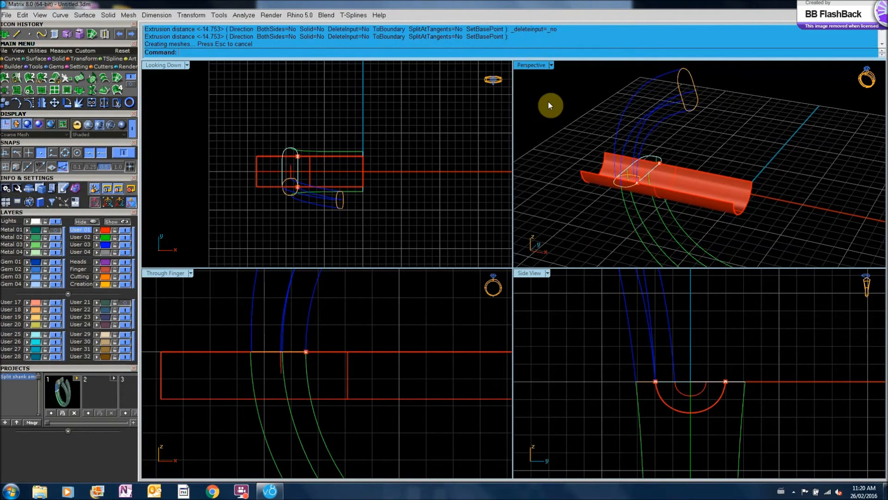
In the maximized Perspective view, intersect the extruded U-shaped surface with the blue upper-shank curve that meets its edge.
double_click(533, 65)
scroll(465, 323, "up", 5)
right_click_drag(434, 316, 368, 260)
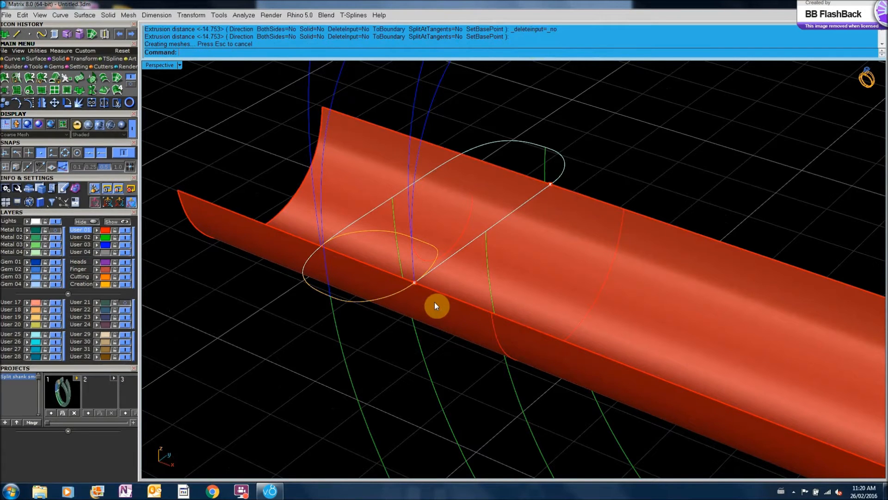
right_click_drag(368, 270, 523, 304)
mouse_move(462, 298)
right_mouse_down()
mouse_move(470, 316)
mouse_move(469, 306)
right_mouse_up()
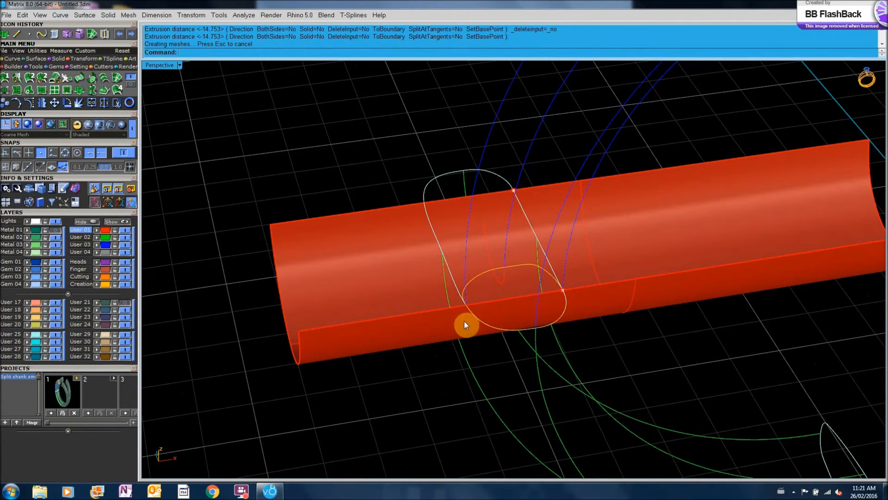
right_click_drag(615, 339, 486, 356)
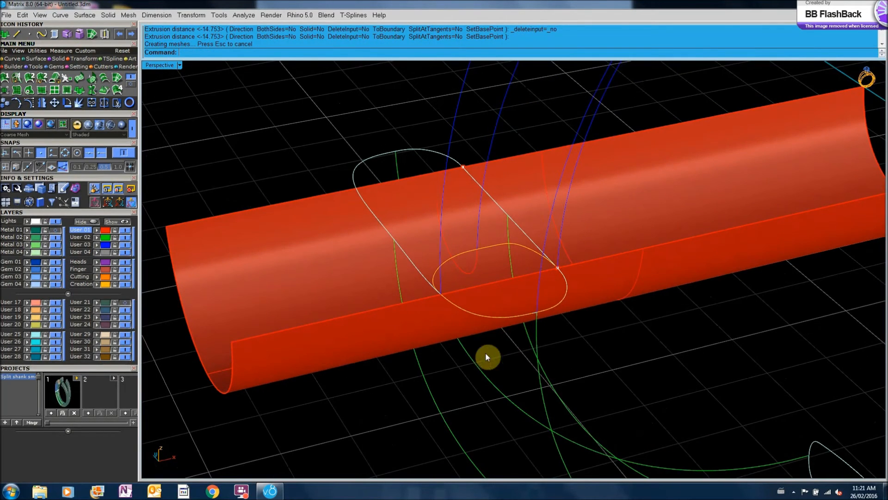
left_click(477, 333)
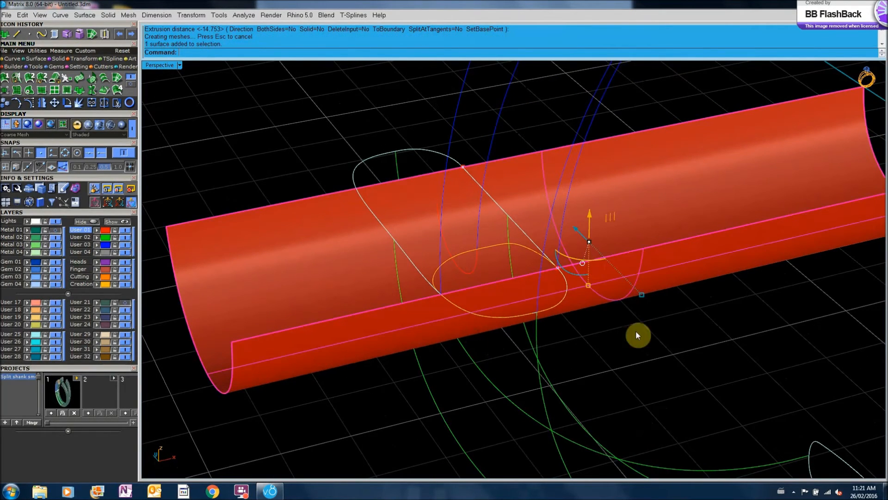
left_click(440, 277, "shift")
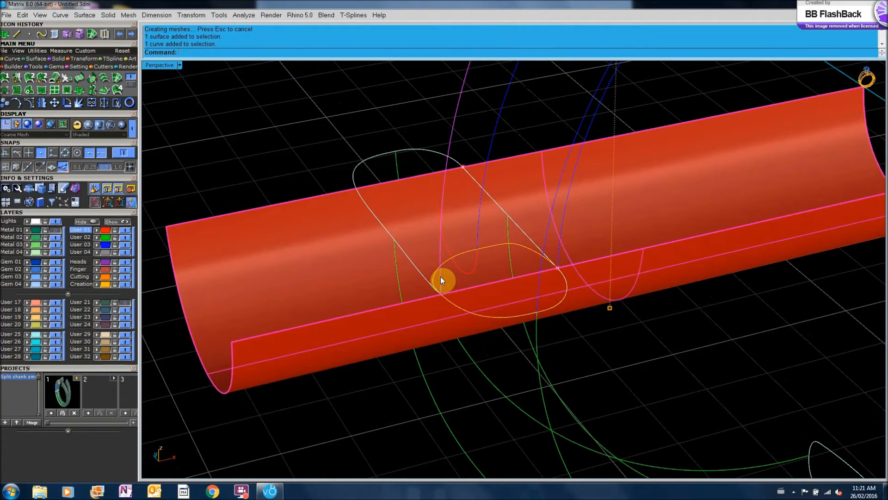
left_click(12, 59)
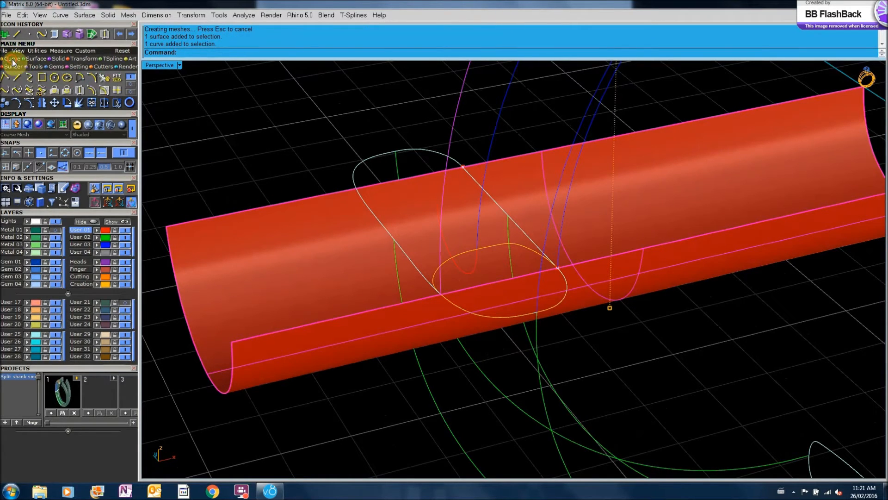
left_click(80, 90)
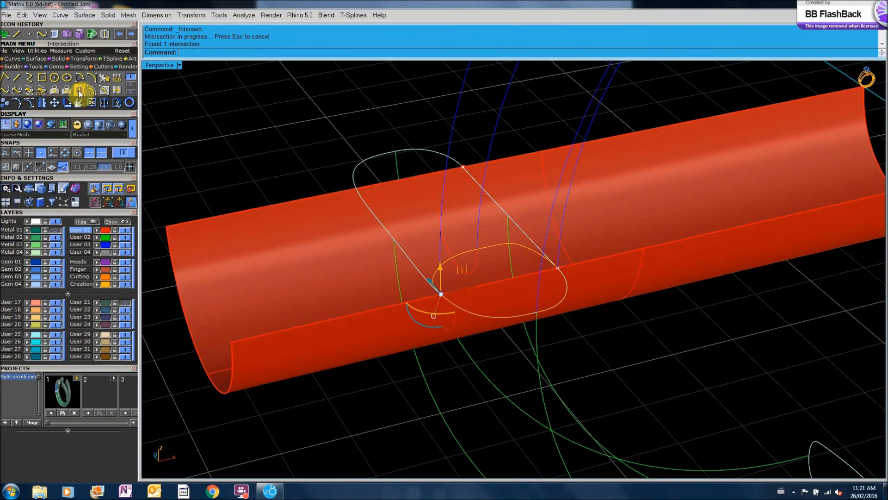
Delete the intersection point where the blue curve meets the extruded surface.
scroll(441, 295, "up", 5)
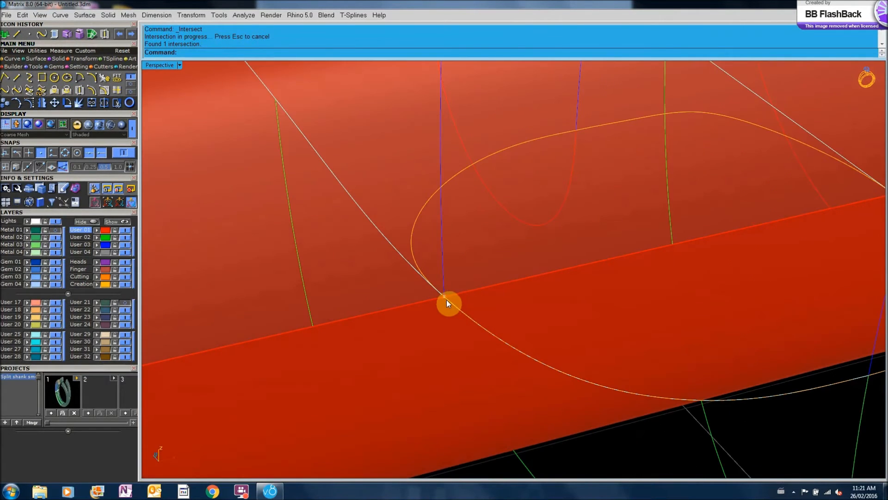
left_click(443, 300)
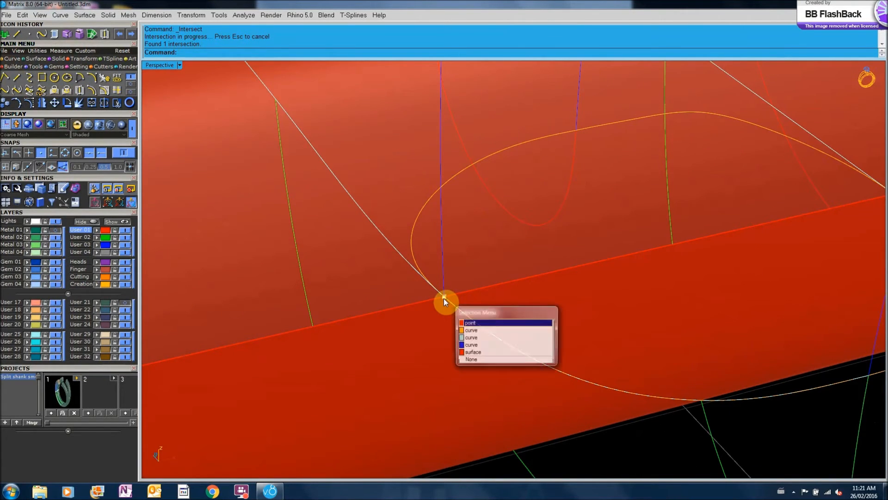
left_click(465, 318)
scroll(464, 324, "down", 5)
key("Delete")
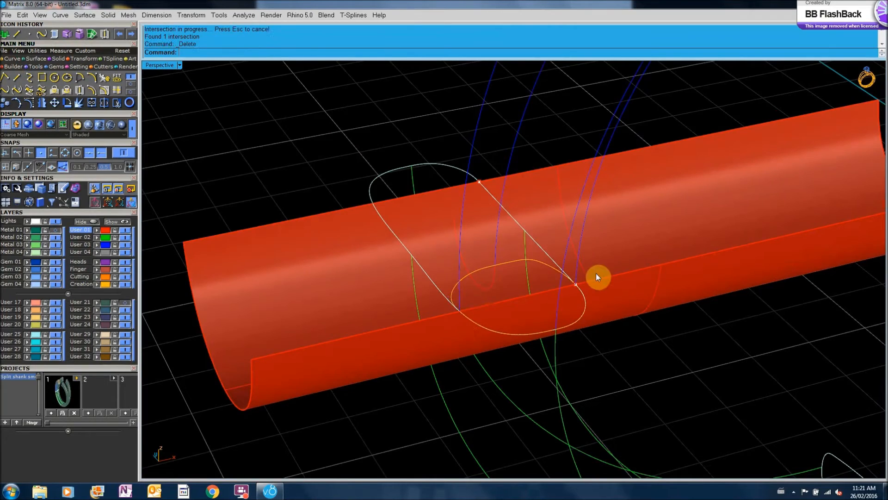
Show the Metal 01 layer and split the lower shank surface using the extruded U-shaped surface as the cutter.
scroll(504, 304, "down", 4)
right_click_drag(604, 343, 579, 323)
scroll(581, 325, "down", 2)
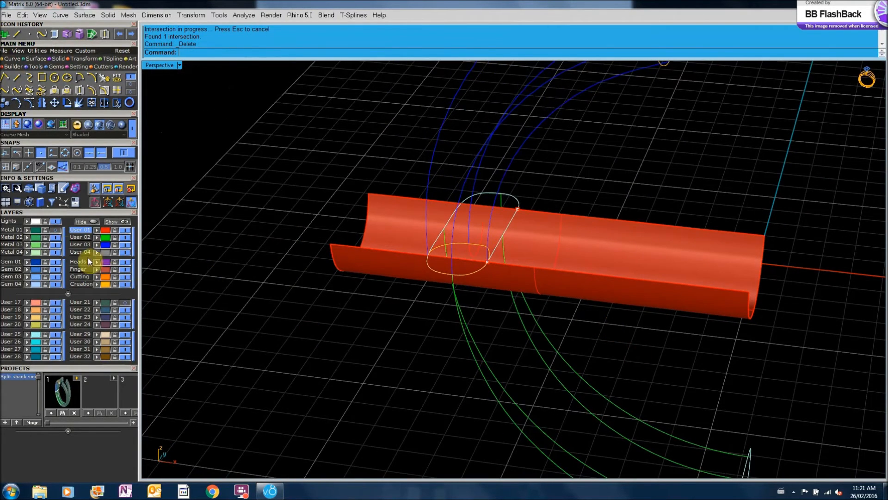
left_click(55, 230)
right_click_drag(343, 365, 494, 346)
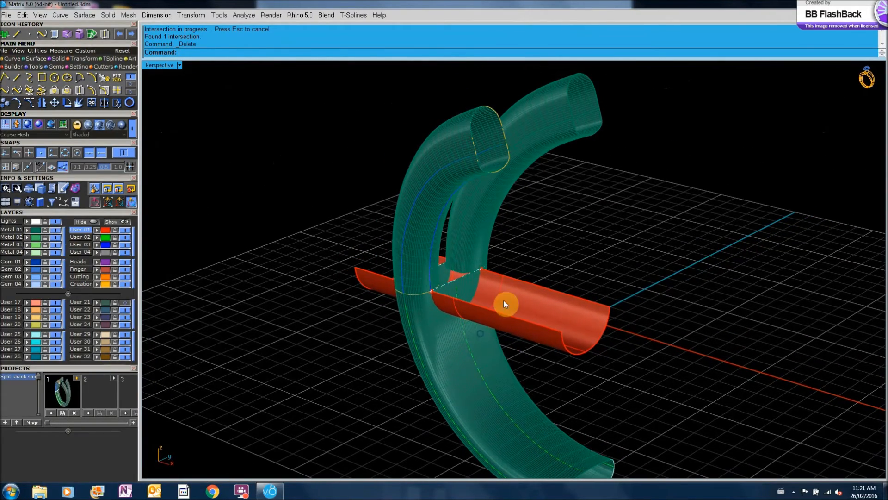
left_click(104, 102)
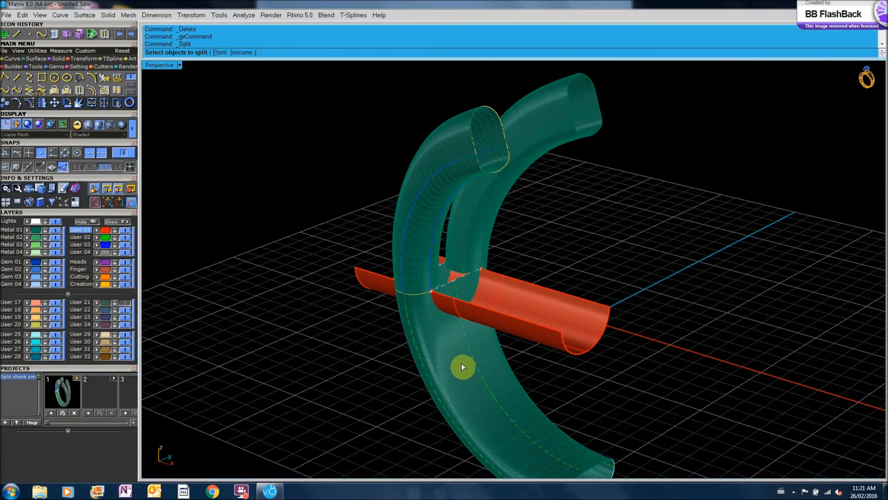
left_click(462, 363)
right_click(585, 385)
left_click(576, 320)
right_click(581, 399)
right_click_drag(580, 393, 528, 378)
Delete the cut-off shank pieces inside the U-shaped split and the extruded cutting surface.
left_click(450, 281)
key("Delete")
left_click(444, 248)
key("Delete")
left_click(574, 331)
key("Delete")
right_click_drag(649, 359, 567, 303)
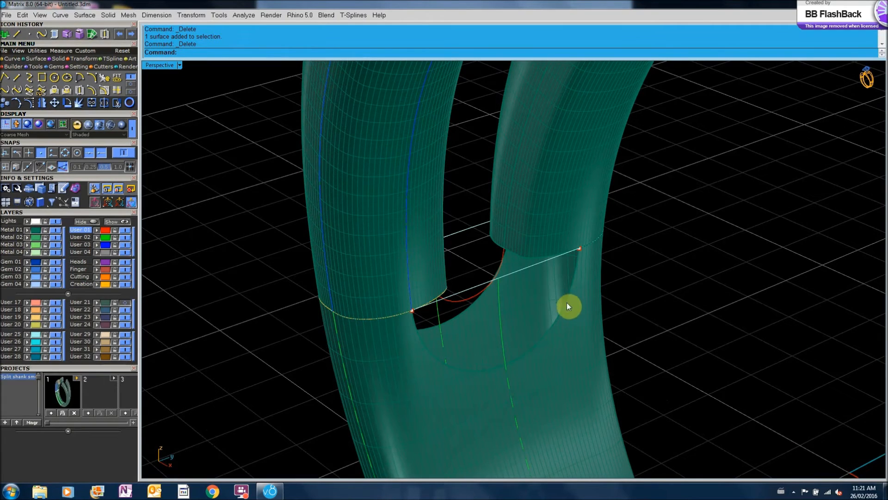
Start duplicating edges and pick the front and back U-shaped cut edges of the lower shank.
left_click(18, 60)
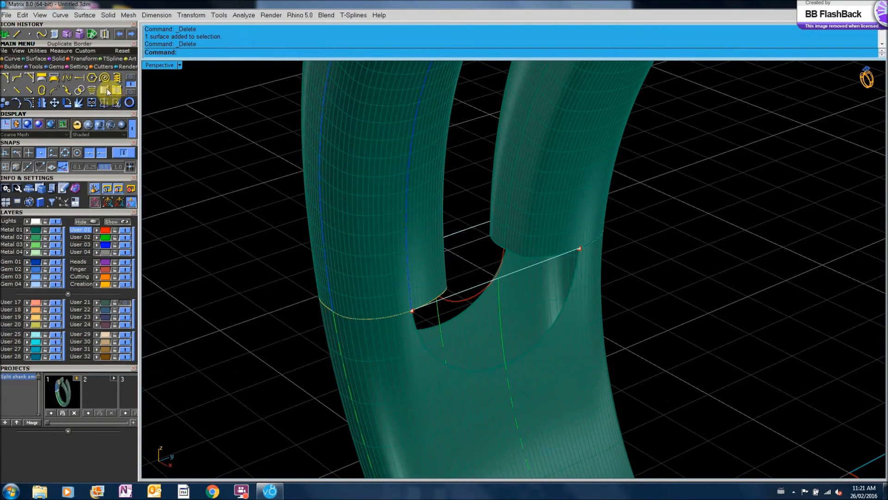
left_click(108, 91)
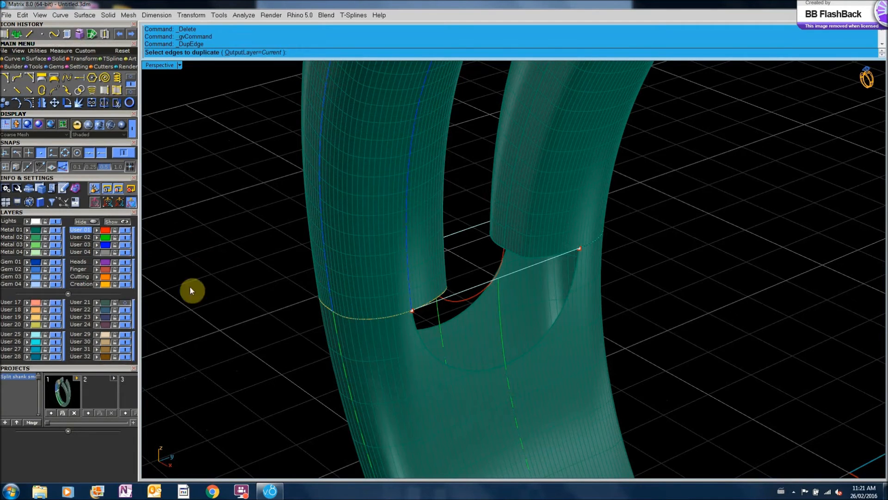
left_click(576, 262)
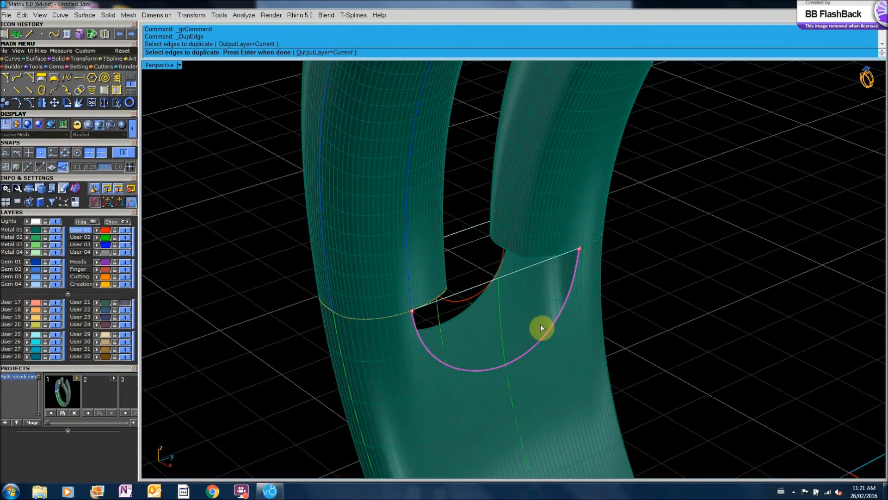
right_click_drag(448, 327, 611, 320)
left_click(505, 406)
Add the edges around the open lower end of one upper shank arm and complete the edge duplication.
right_click_drag(505, 406, 490, 327)
scroll(446, 317, "up", 7)
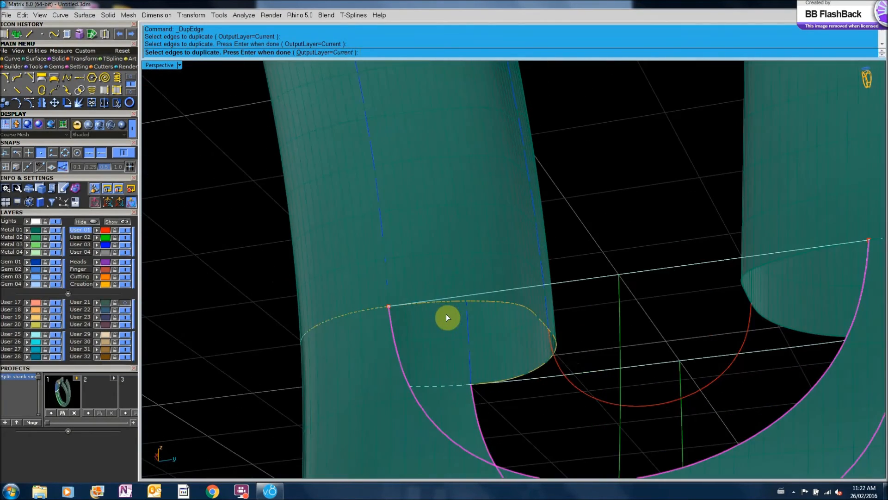
left_click(443, 303)
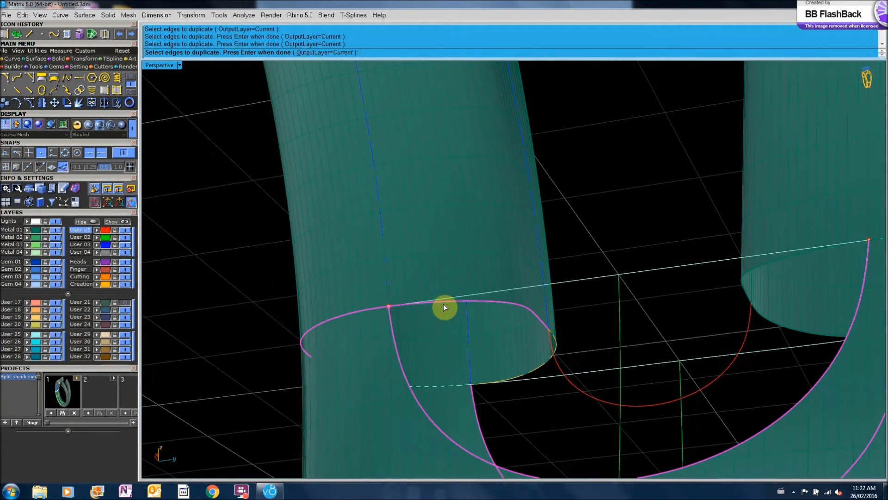
left_click(555, 341)
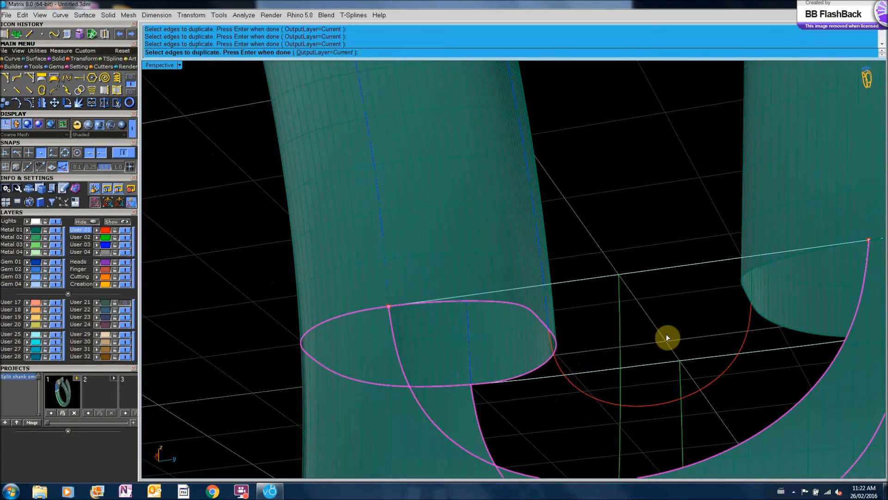
right_click_drag(666, 337, 628, 404)
right_click(505, 395)
right_click_drag(478, 350, 406, 378)
left_click(452, 336)
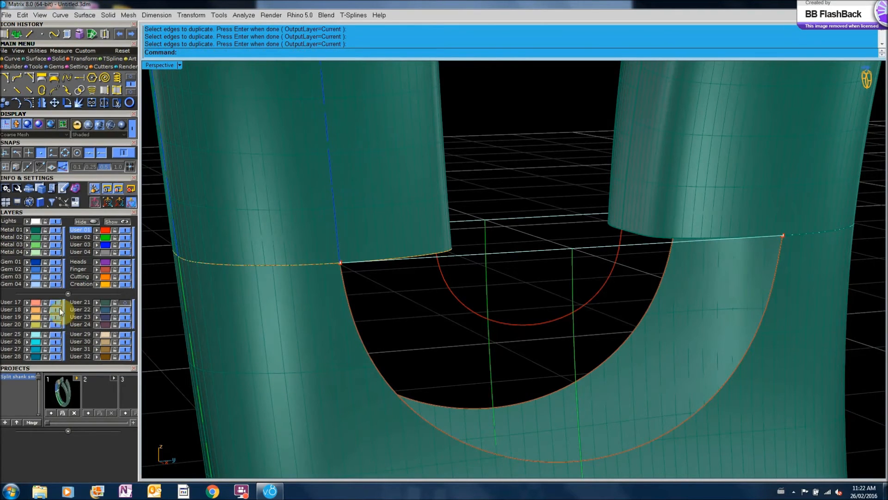
Hide the User 25 layer and examine the duplicated edges around the split.
left_click(56, 335)
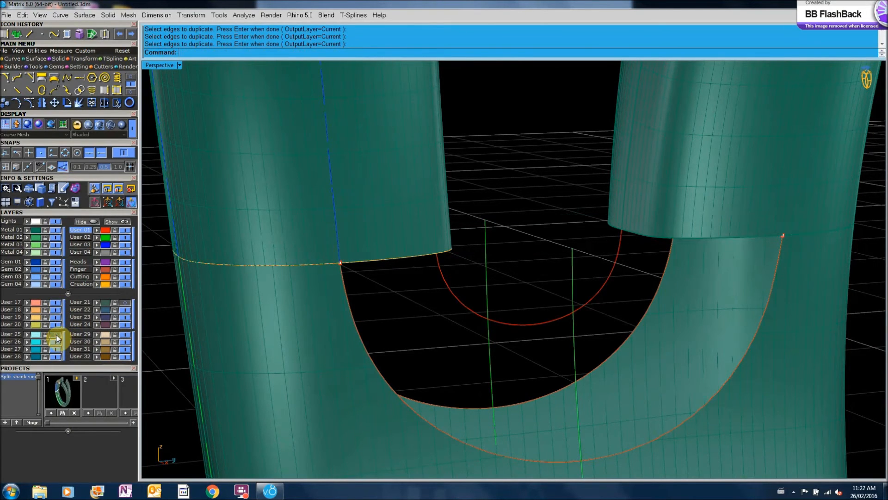
scroll(479, 271, "up", 8)
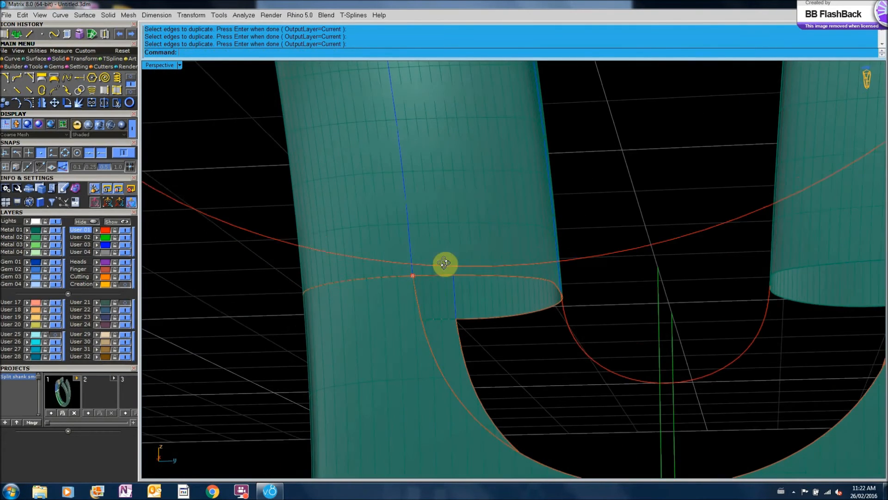
right_click_drag(444, 263, 445, 266)
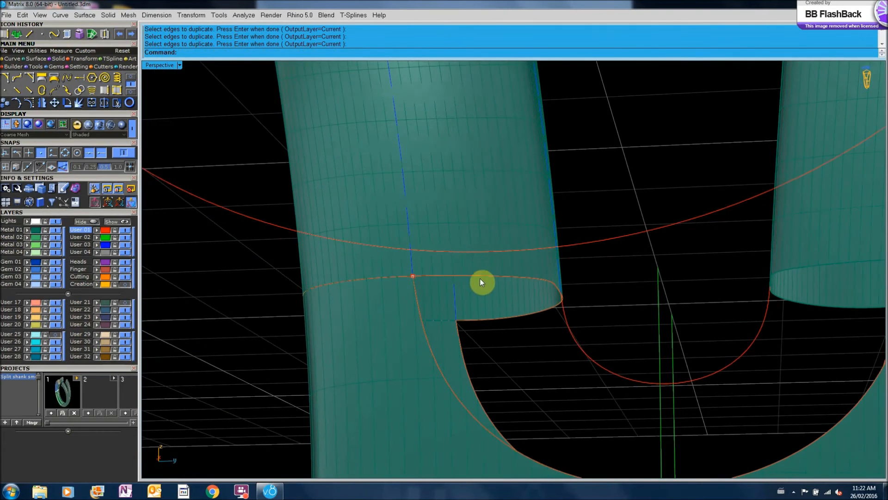
right_click_drag(519, 335, 462, 301)
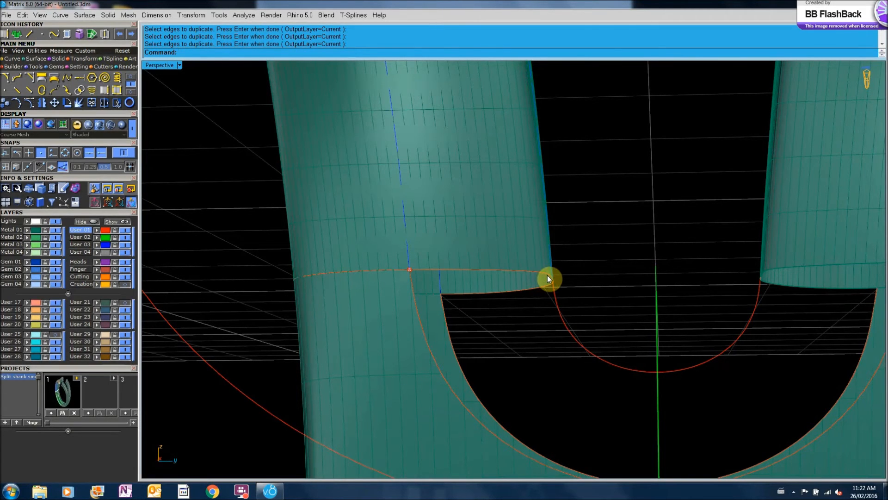
right_click_drag(517, 322, 518, 321)
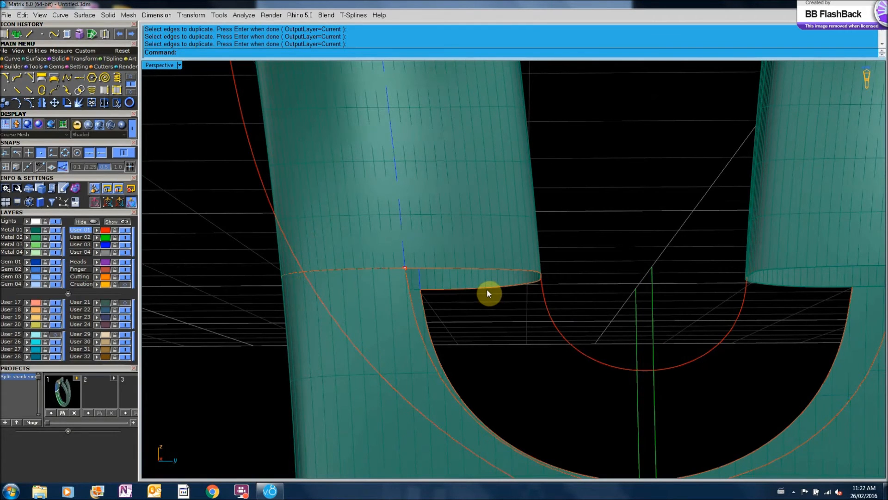
Join the two duplicated edge curves around the open lower end of the upper shank arm.
left_click(487, 293)
left_click(513, 316)
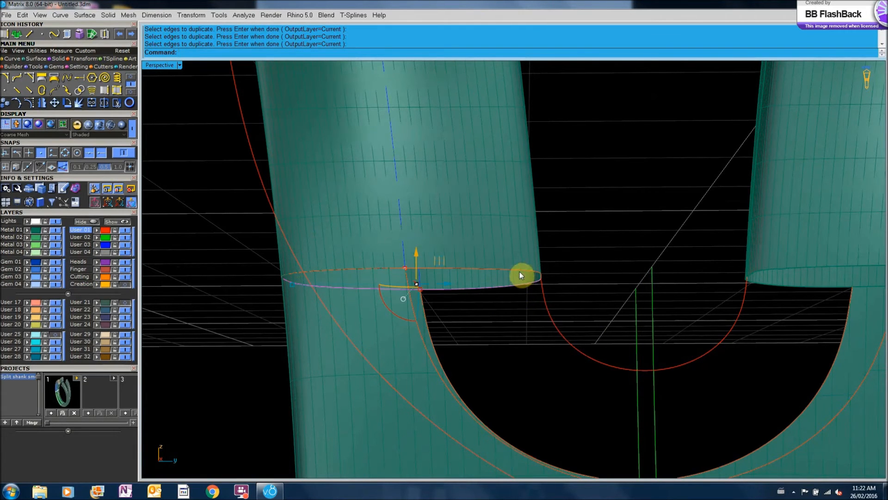
left_click(532, 282)
left_click(547, 307)
right_click_drag(547, 307, 517, 308)
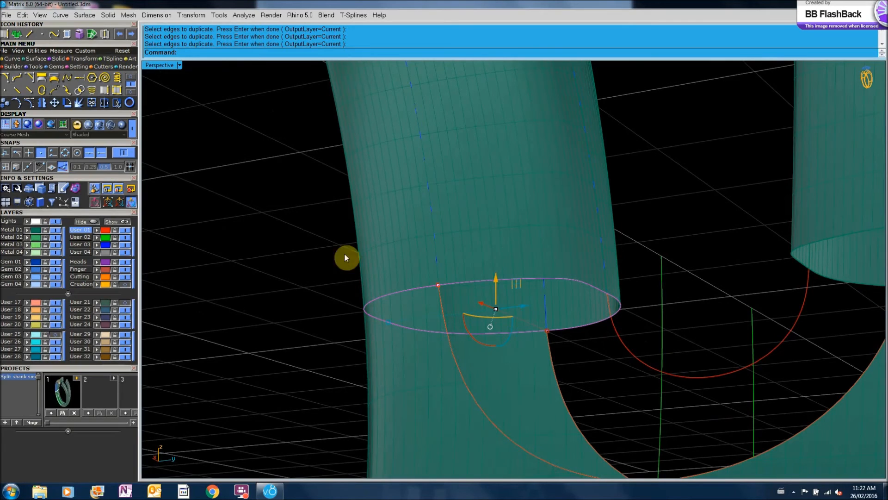
left_click(92, 103)
Split the joined arm-end curve using the front and back U-shaped edge curves as cutting objects.
left_click(104, 105)
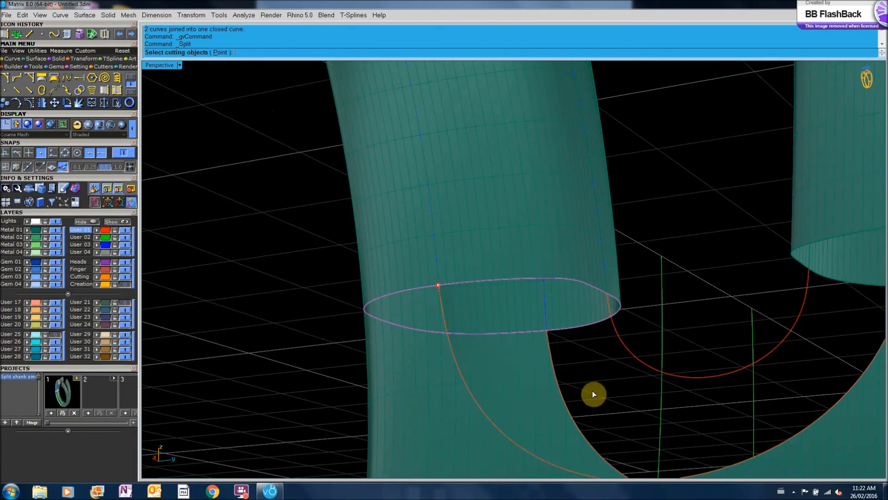
left_click(552, 343)
left_click(574, 365)
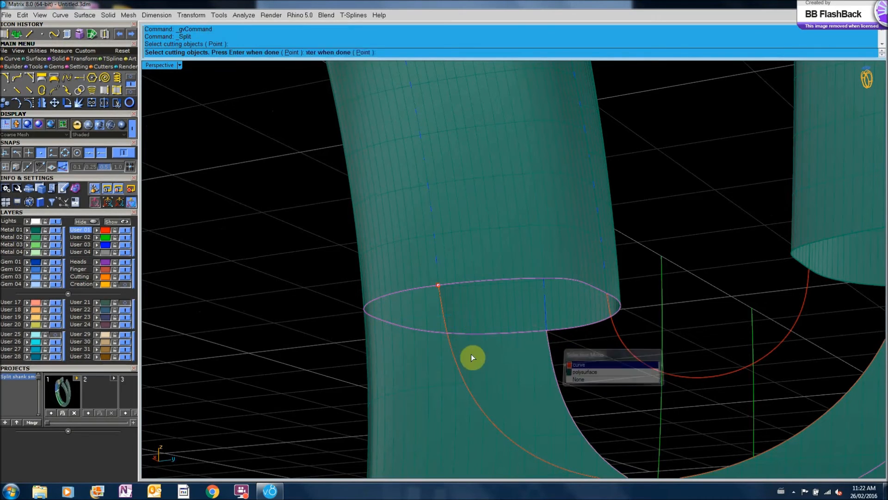
left_click(445, 319)
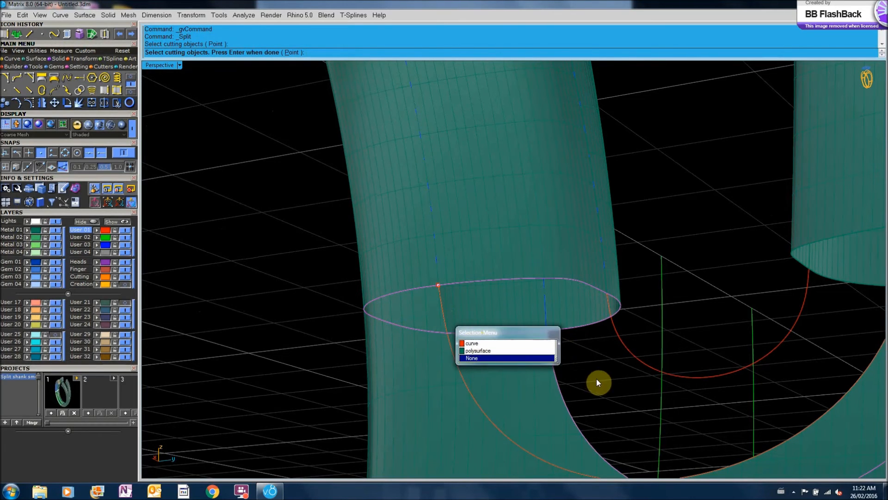
left_click(483, 343)
right_click(594, 371)
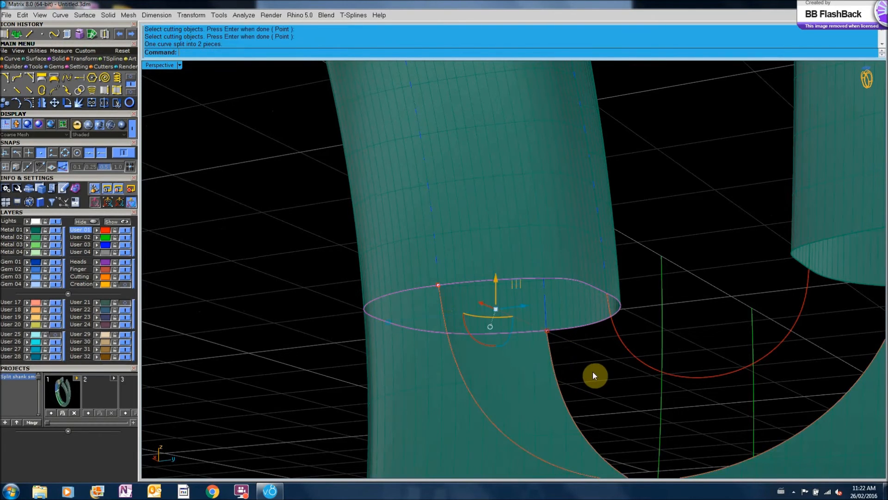
Mirror a copy of the inner half of the split arm-end curve through origin 0 along the X axis onto the opposite arm.
right_click_drag(592, 371, 597, 360)
left_click(567, 347)
left_click(559, 327)
left_click(562, 338)
left_click(562, 329)
left_click(586, 352)
right_click_drag(586, 352, 582, 406)
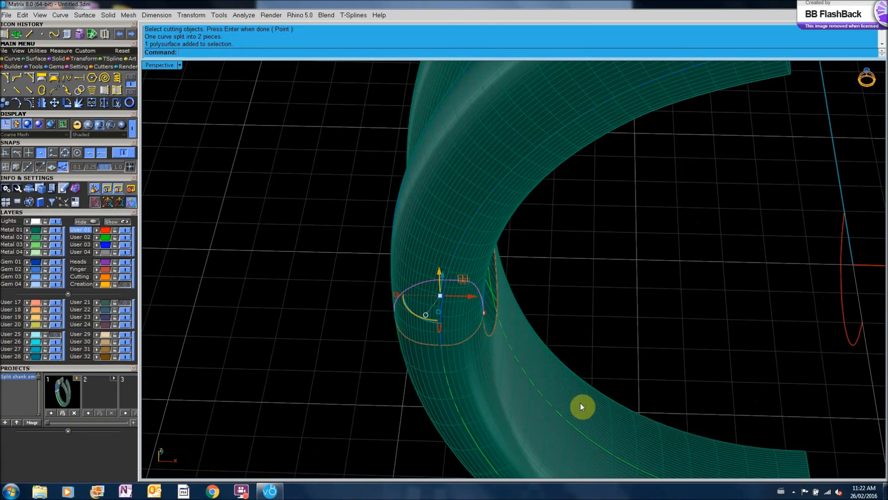
right_click(42, 106)
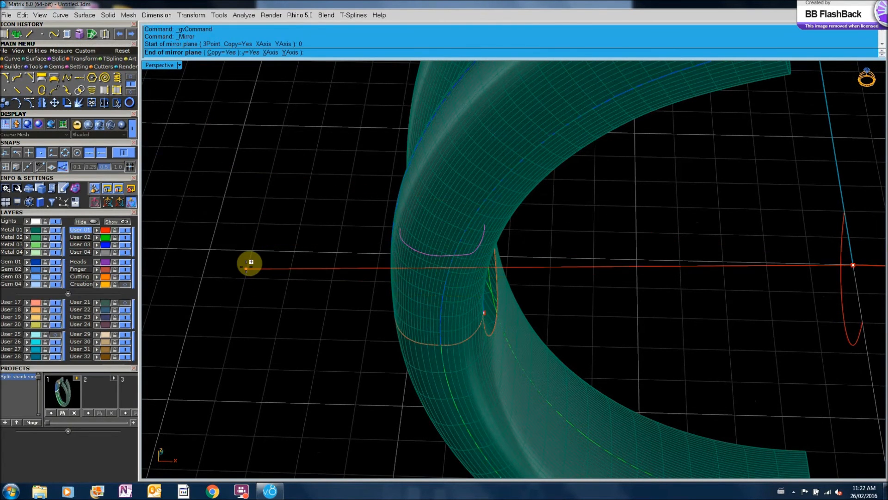
left_click(248, 259, "shift")
left_click(284, 328)
Make Metal 02 the current layer, then start a network surface with the two U-shaped edge curves and the U-shaped curve between them.
right_click_drag(654, 332, 553, 303)
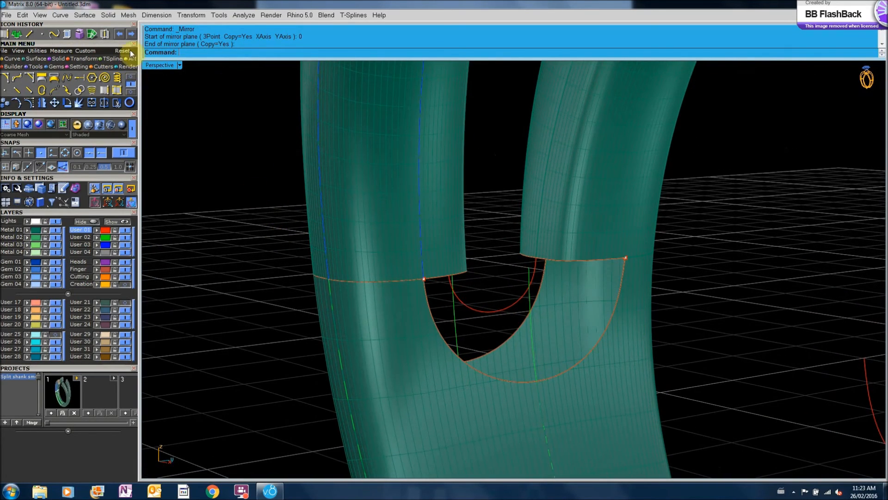
left_click(92, 34)
left_click(11, 237)
right_click_drag(496, 308, 555, 304)
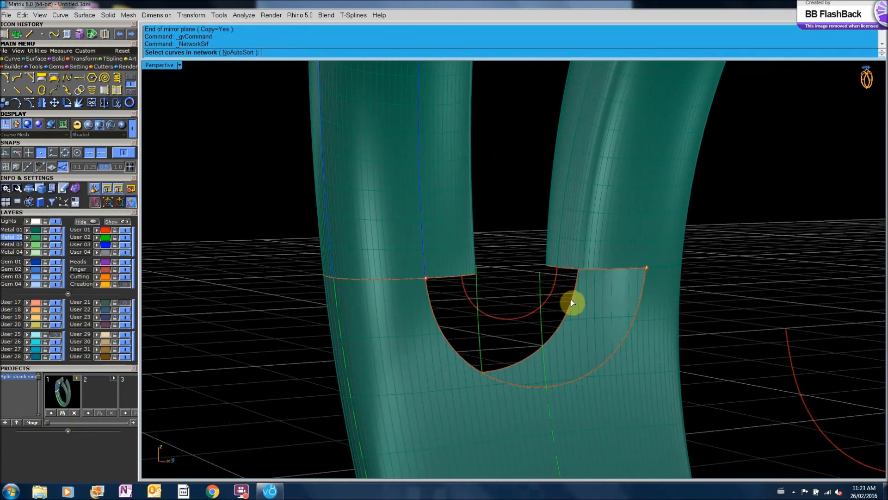
left_click(571, 299)
left_click(597, 324)
left_click(551, 287)
left_click(607, 357)
left_click(625, 373)
Add the inner half-curves at both arm ends and create the network surface with 0.0001 tolerances and Position edge matching.
right_click_drag(617, 335, 589, 299)
left_click(588, 290)
left_click(620, 312)
left_click(479, 284)
left_click(501, 311)
right_click_drag(638, 353, 700, 388)
right_click(696, 361)
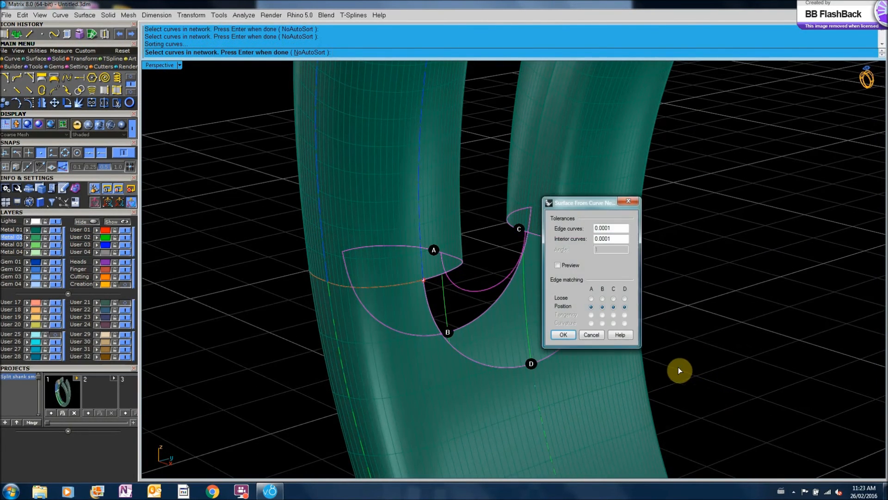
key("Return")
Join the transition surface, the lower shank and both upper shank arms into one polysurface.
right_click_drag(602, 371, 614, 340)
scroll(627, 275, "up", 2)
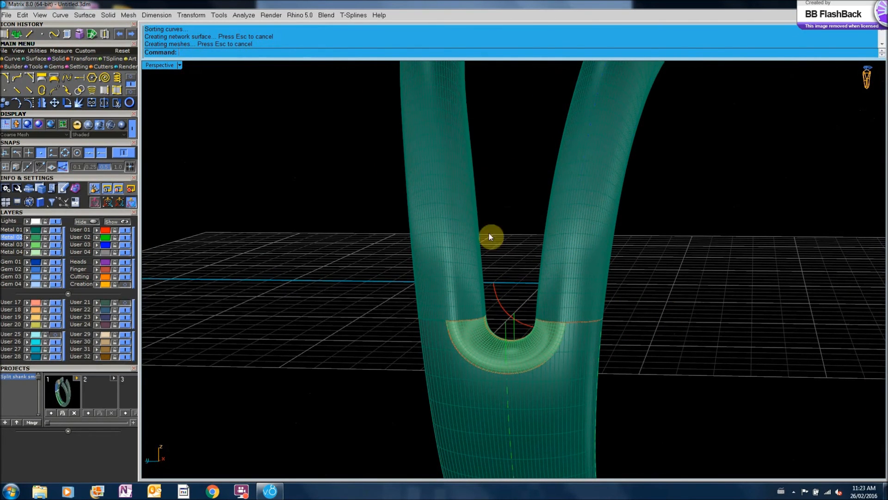
right_click_drag(618, 365, 565, 376)
left_click(471, 357)
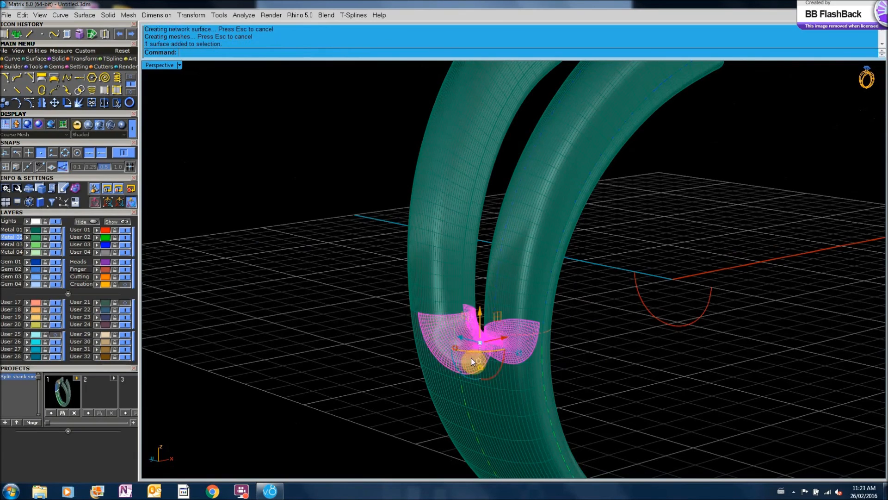
left_click(503, 408, "shift")
left_click(517, 298, "shift")
left_click(440, 287, "shift")
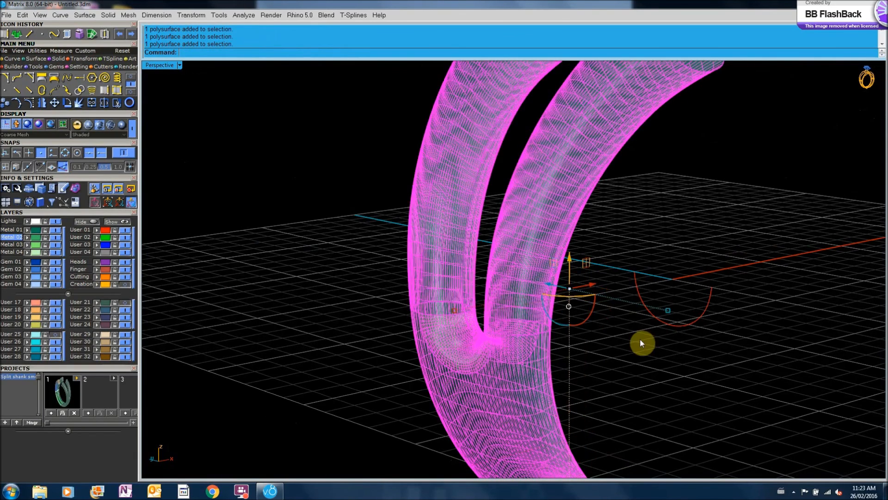
right_click_drag(640, 339, 568, 342)
left_click(91, 104)
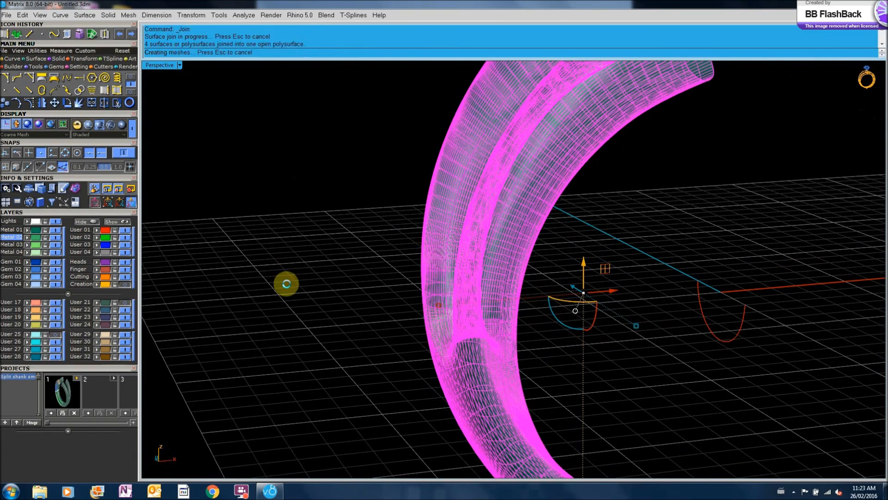
left_click(275, 272)
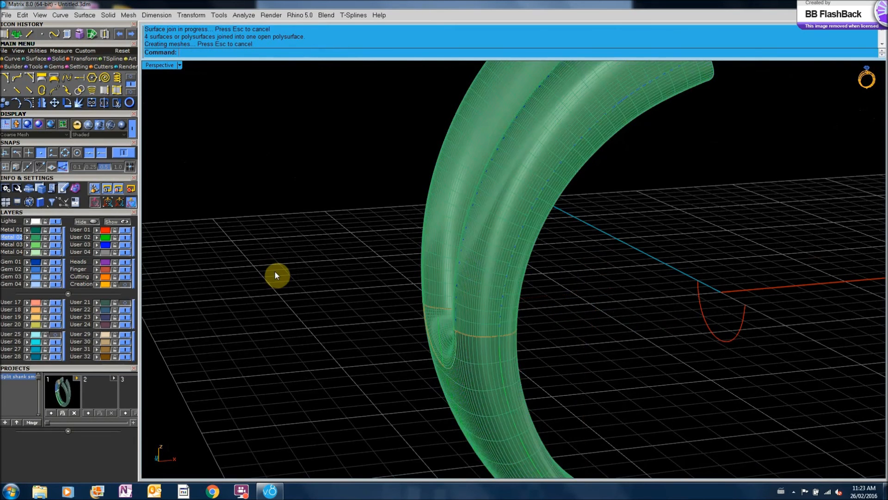
Cap the open ends of the joined split-shank polysurface to make it a closed solid.
scroll(275, 272, "down", 7)
right_click_drag(439, 304, 476, 231)
scroll(420, 304, "up", 3)
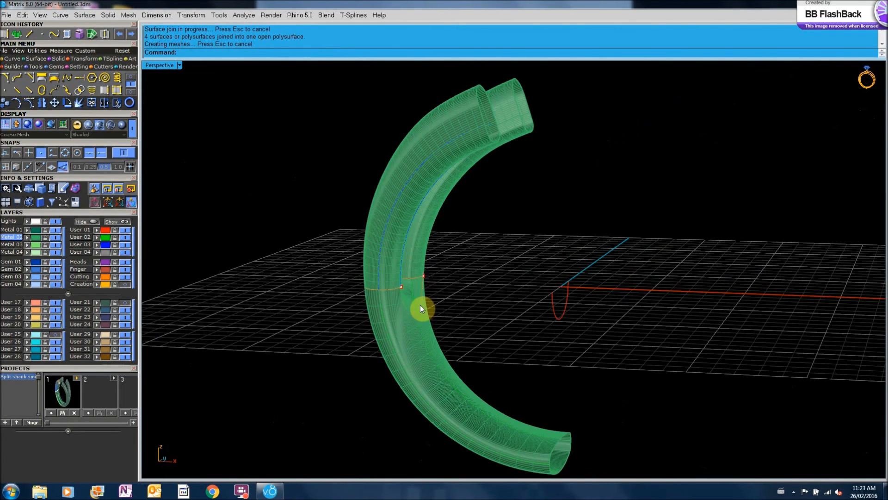
left_click(459, 404)
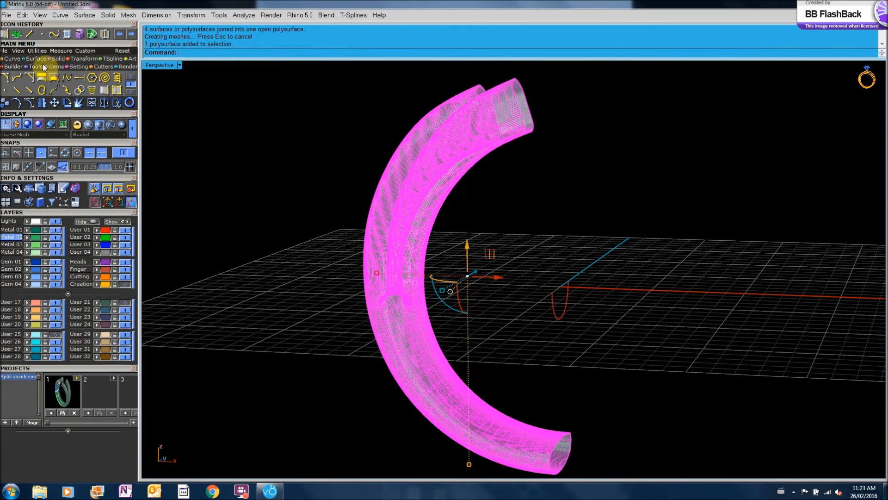
left_click(54, 60)
left_click(56, 77)
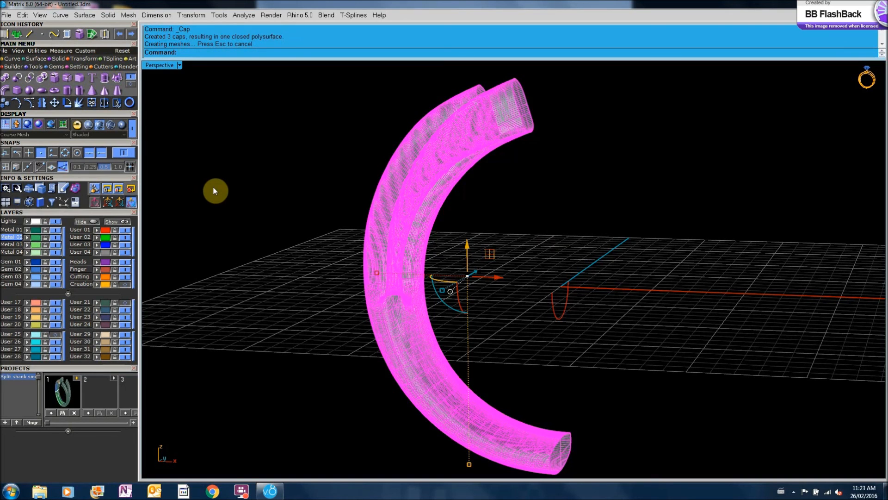
left_click(279, 135)
right_click_drag(498, 229, 466, 245)
right_click_drag(465, 342, 617, 339)
right_click_drag(538, 296, 632, 353)
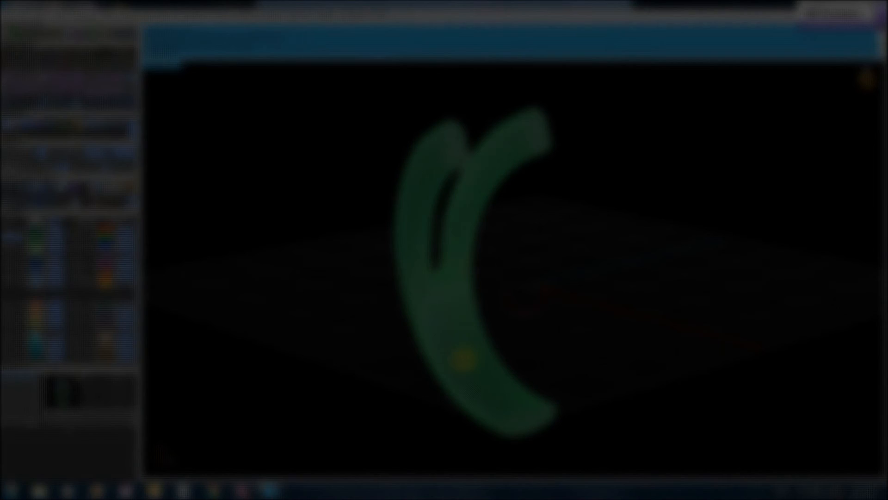